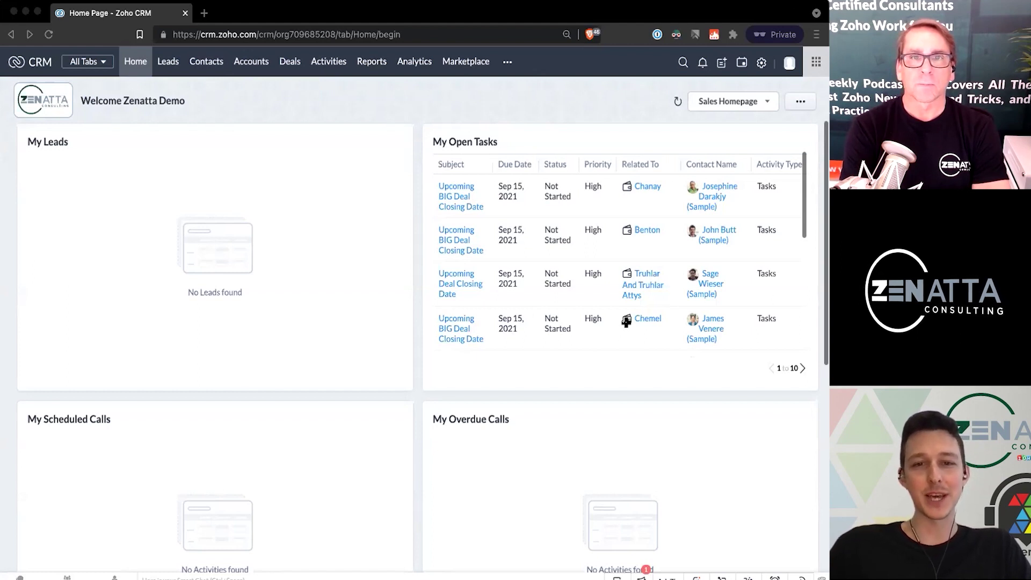
- Bring Zoho CRM forward and open the empty All Leads list (0 records)
{"action": "left_click", "coordinate": [111, 208]}
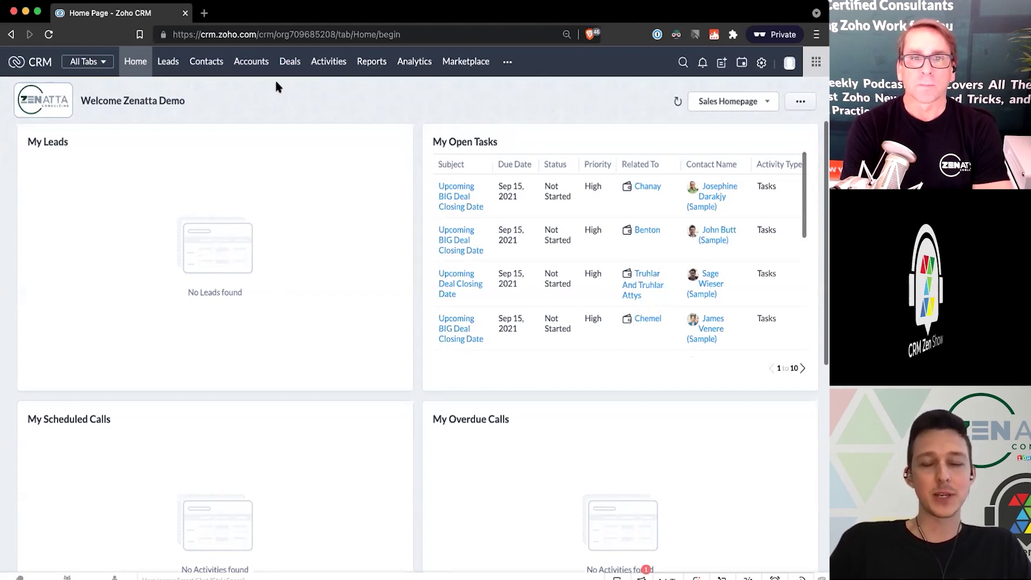
{"action": "left_click", "coordinate": [172, 67]}
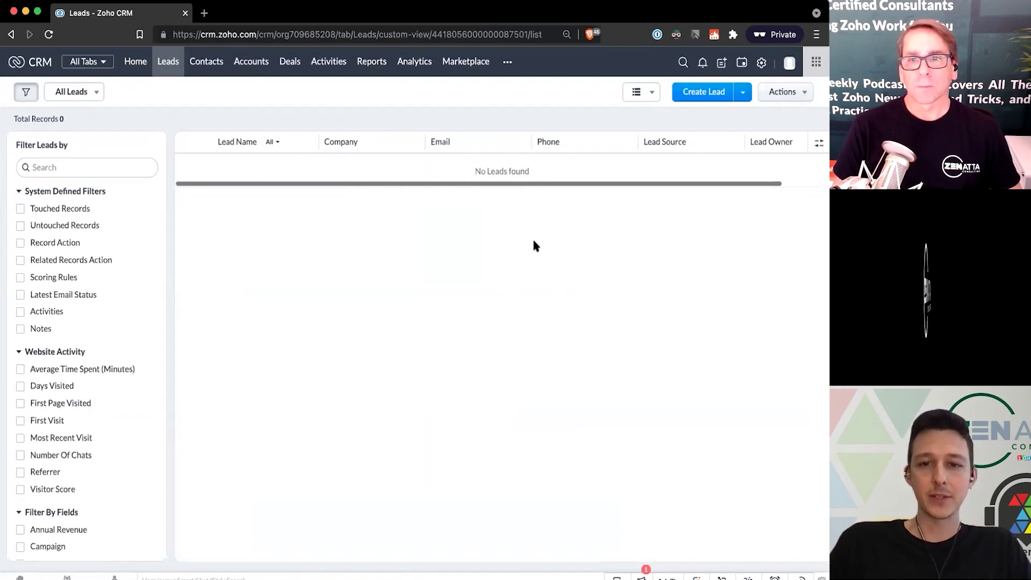
- In the Excel leads sheet, widen the Lead Source and Website columns
{"action": "key", "text": "super+Tab"}
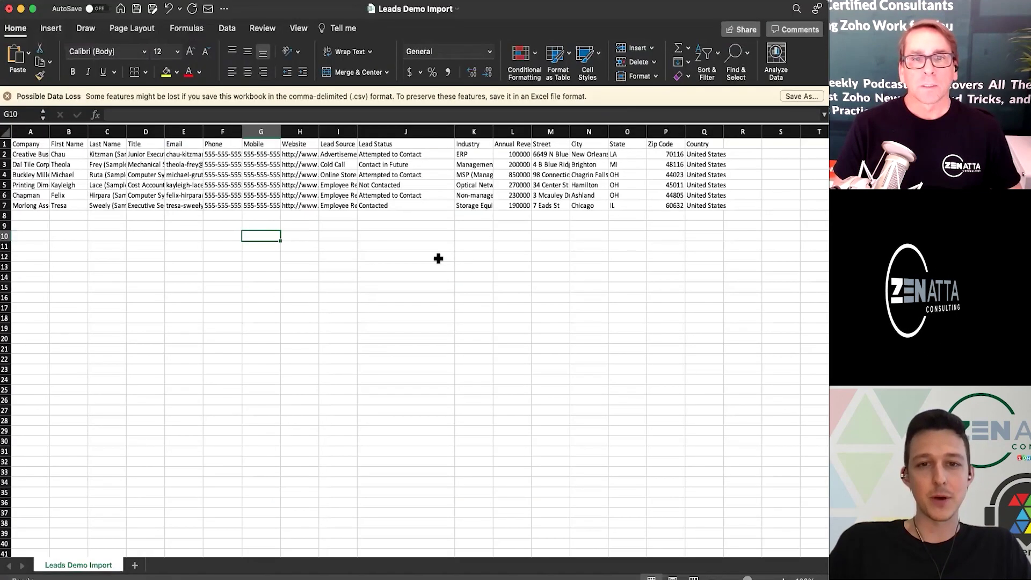
{"action": "left_click", "coordinate": [438, 258]}
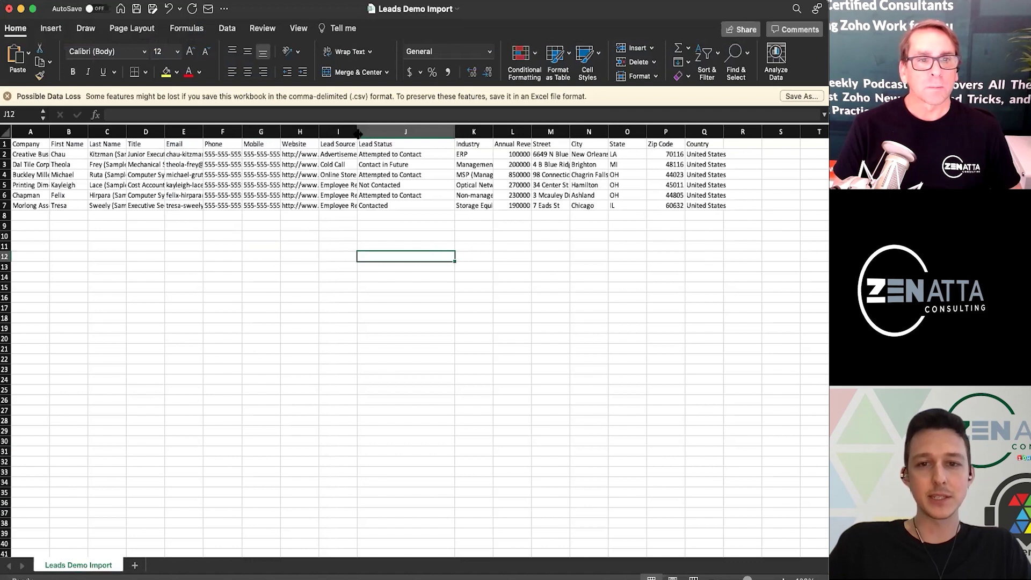
{"action": "left_click_drag", "start_coordinate": [357, 132], "coordinate": [410, 133]}
{"action": "left_click_drag", "start_coordinate": [319, 134], "coordinate": [360, 134]}
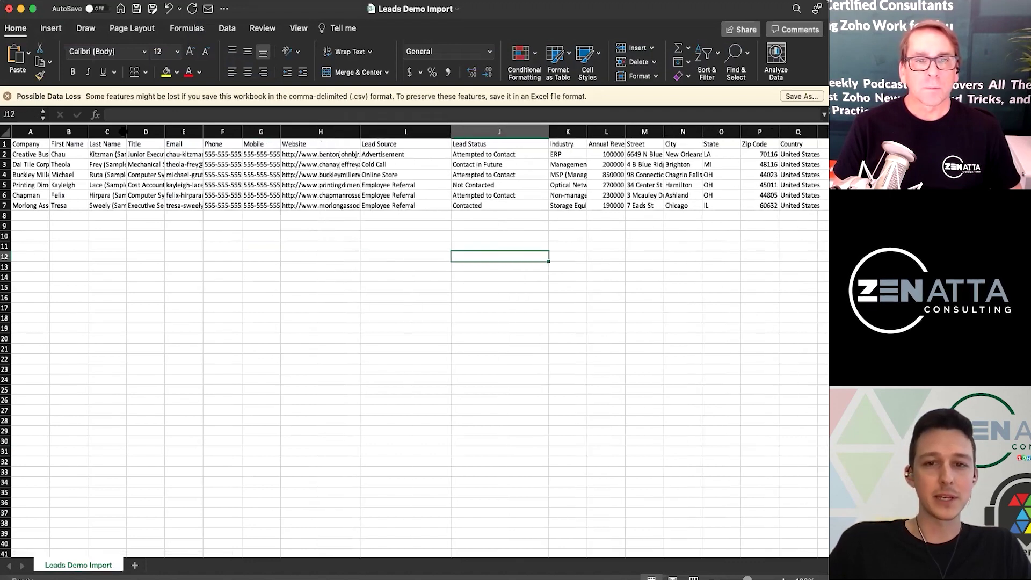
{"action": "left_click", "coordinate": [482, 134]}
{"action": "left_click", "coordinate": [564, 132]}
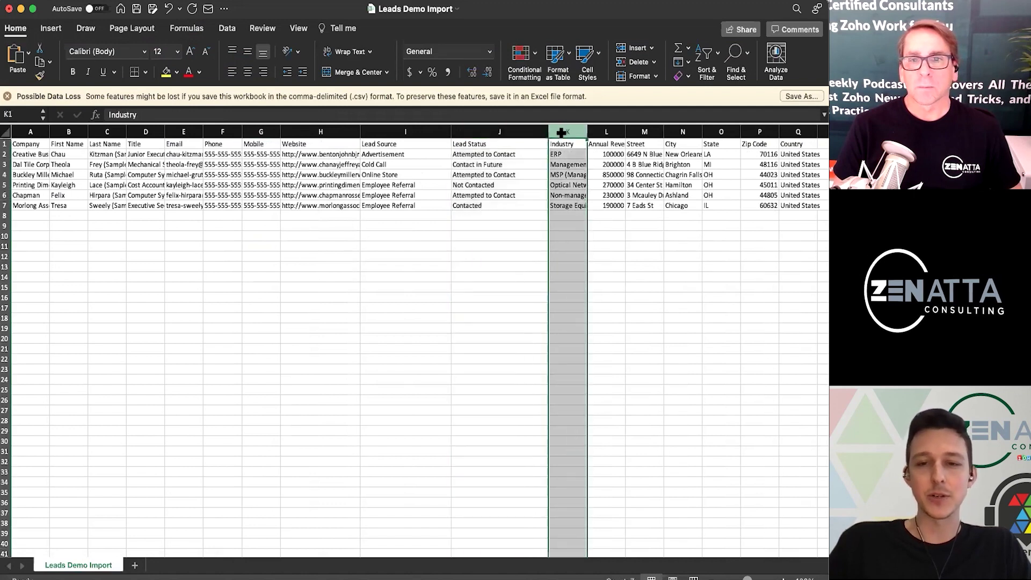
{"action": "left_click", "coordinate": [475, 216]}
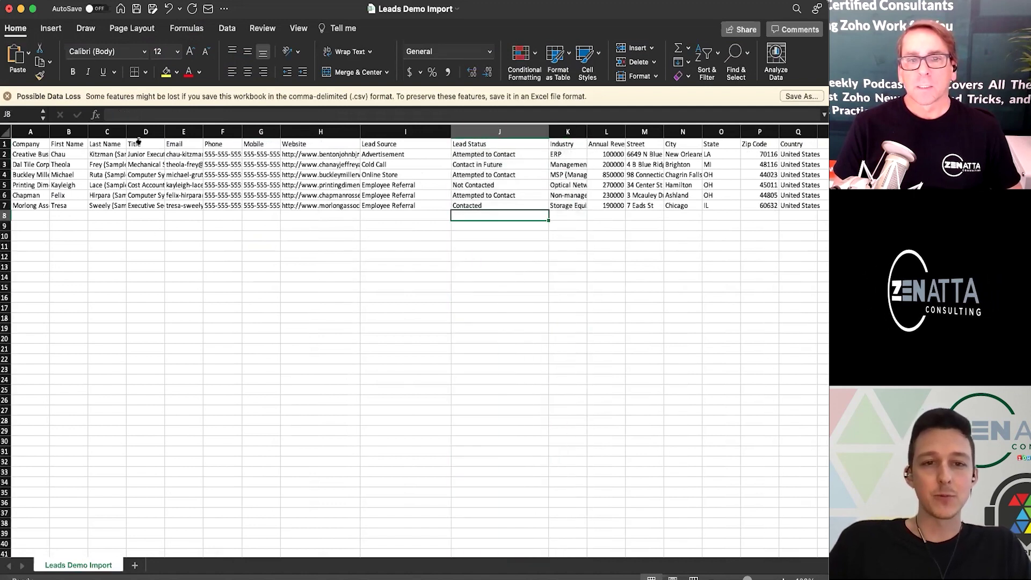
- Widen the Last Name and Company columns to fit full names
{"action": "left_click_drag", "start_coordinate": [87, 132], "coordinate": [192, 132]}
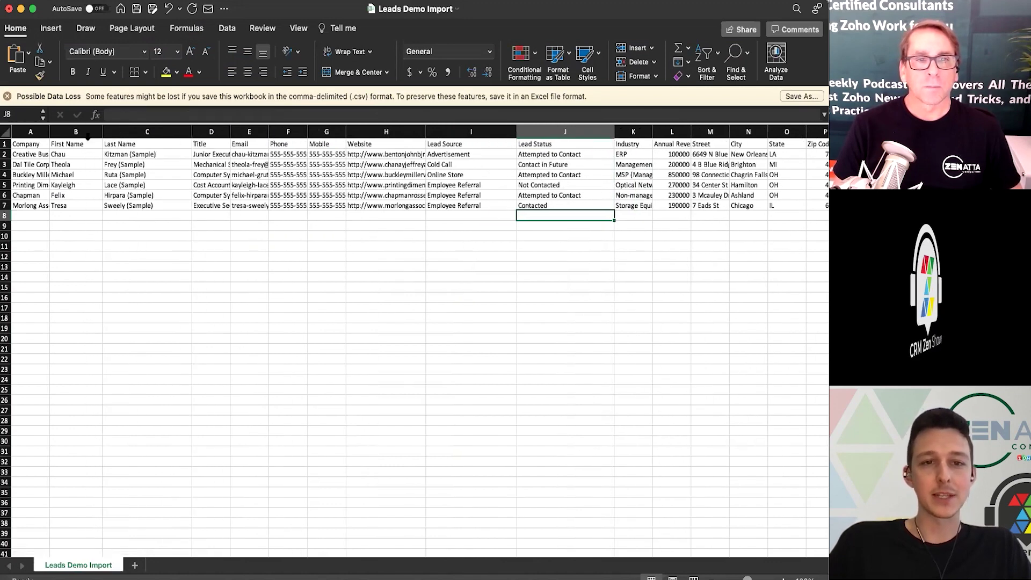
{"action": "left_click", "coordinate": [95, 132]}
{"action": "left_click", "coordinate": [145, 133]}
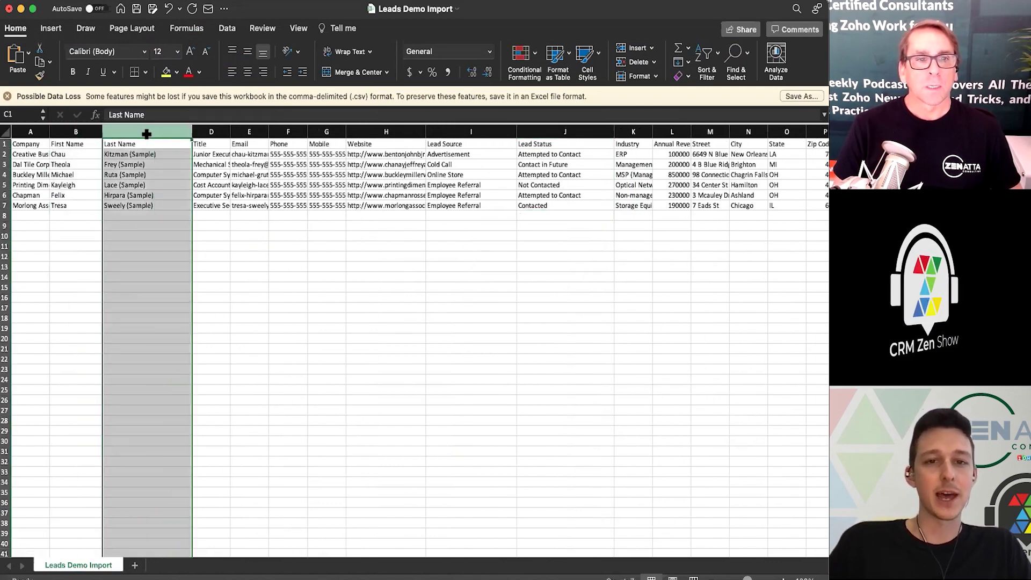
{"action": "left_click", "coordinate": [245, 133]}
{"action": "left_click", "coordinate": [32, 132]}
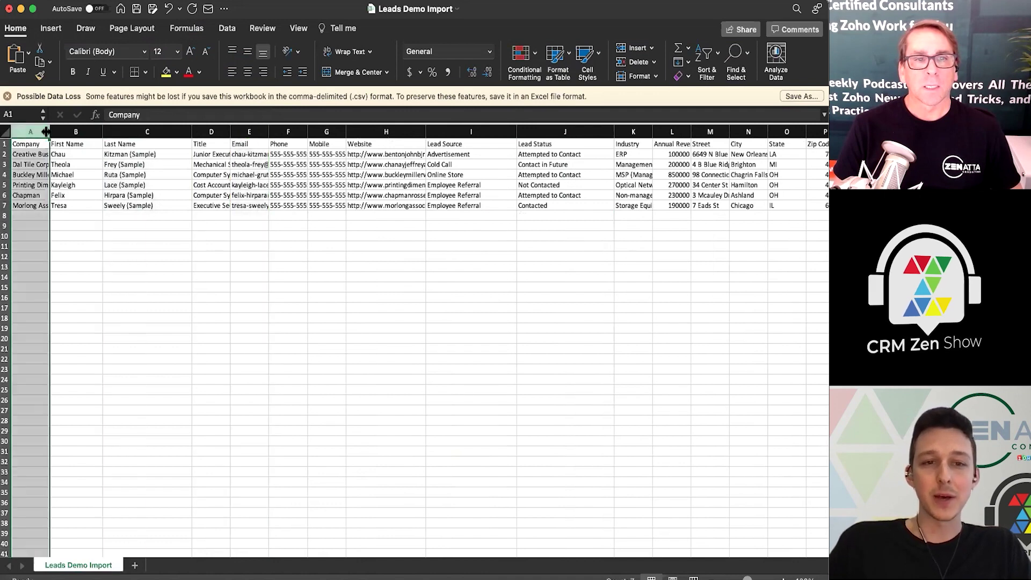
{"action": "left_click_drag", "start_coordinate": [49, 132], "coordinate": [79, 132]}
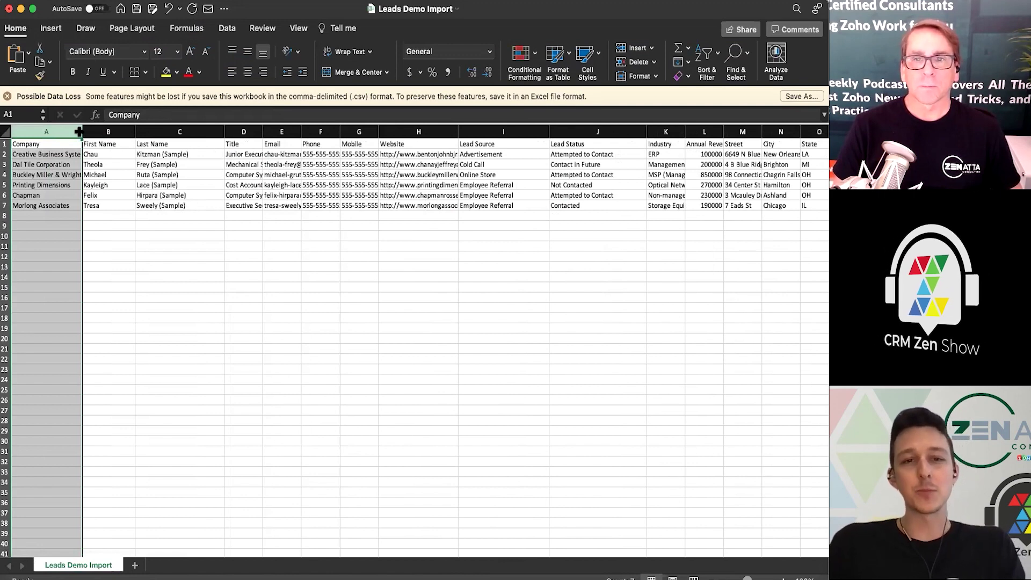
{"action": "left_click", "coordinate": [240, 265]}
- Review the Street-to-Country address columns on the right, then return left
{"action": "scroll", "coordinate": [239, 264], "scroll_direction": "right", "scroll_amount": 1}
{"action": "scroll", "coordinate": [313, 257], "scroll_direction": "right", "scroll_amount": 3}
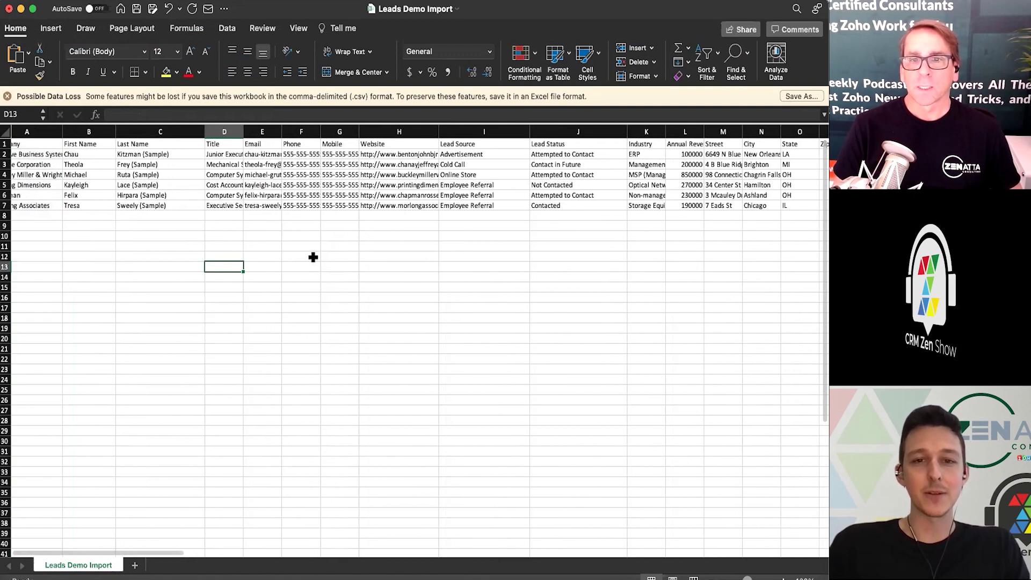
{"action": "scroll", "coordinate": [313, 257], "scroll_direction": "right", "scroll_amount": 10}
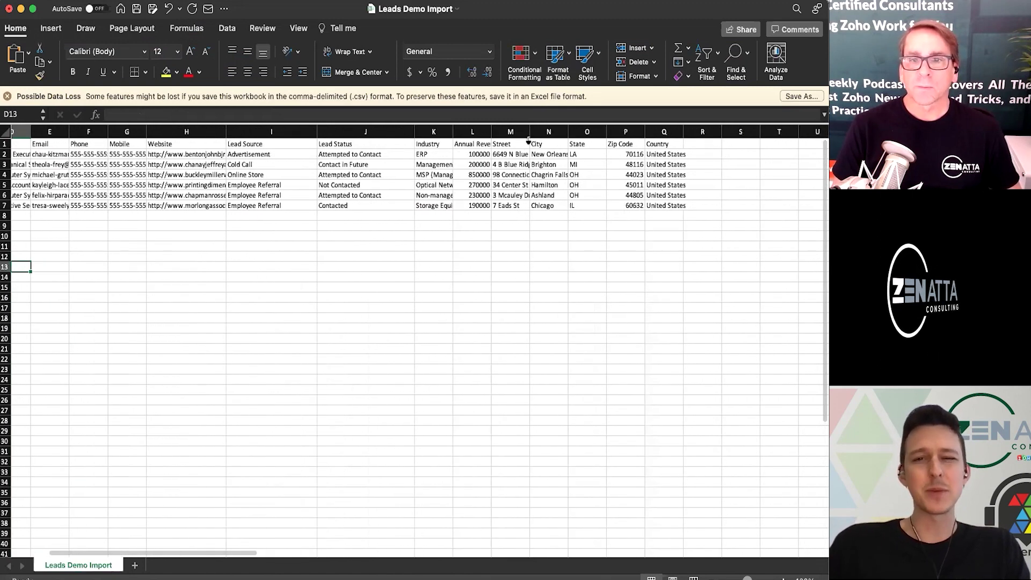
{"action": "left_click_drag", "start_coordinate": [510, 132], "coordinate": [701, 131]}
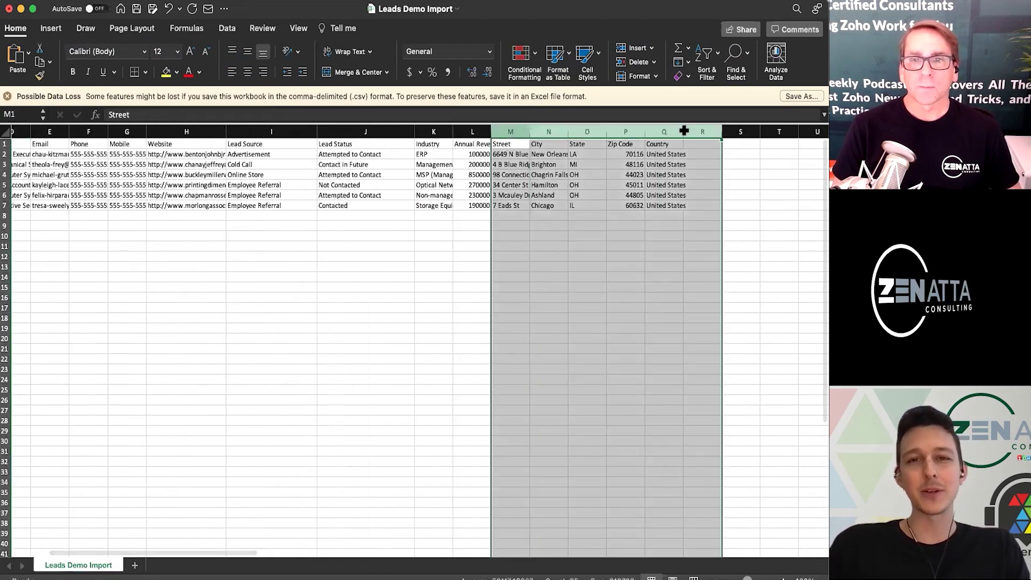
{"action": "left_click", "coordinate": [724, 327]}
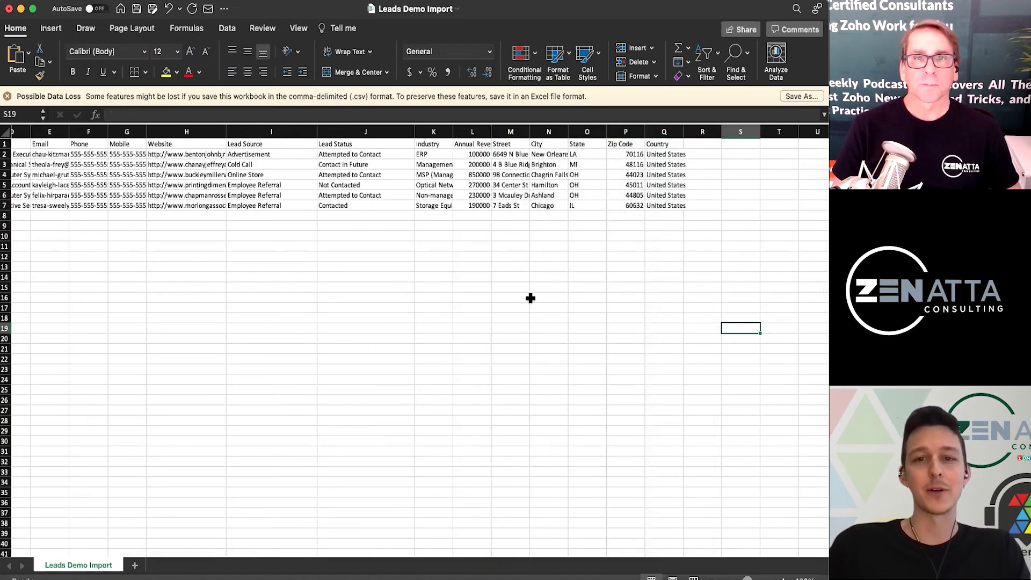
{"action": "scroll", "coordinate": [530, 298], "scroll_direction": "left", "scroll_amount": 10}
{"action": "scroll", "coordinate": [495, 298], "scroll_direction": "left", "scroll_amount": 2}
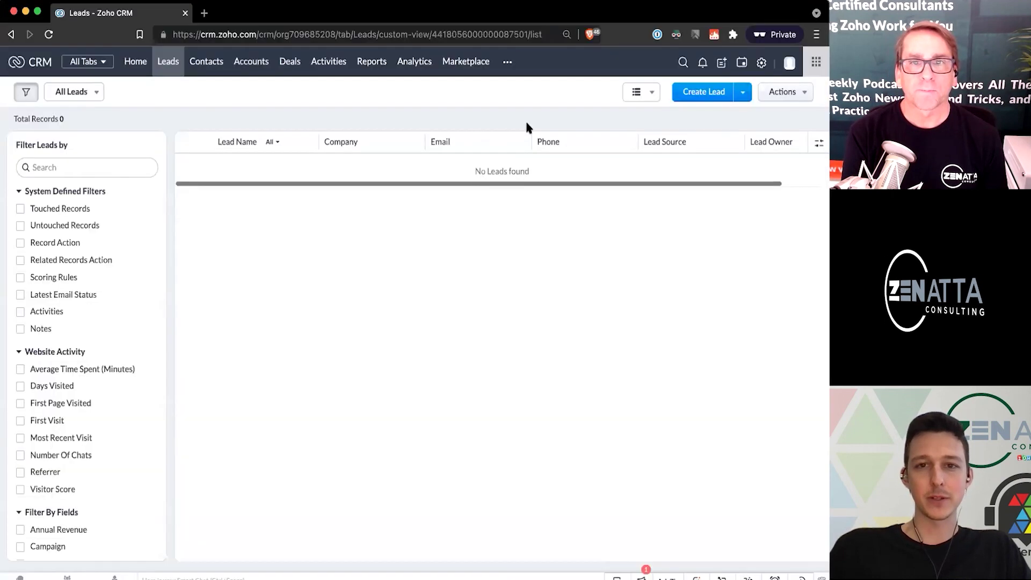
- Check the Create Lead dropdown's import options, then go to CRM Setup
{"action": "left_click", "coordinate": [743, 92]}
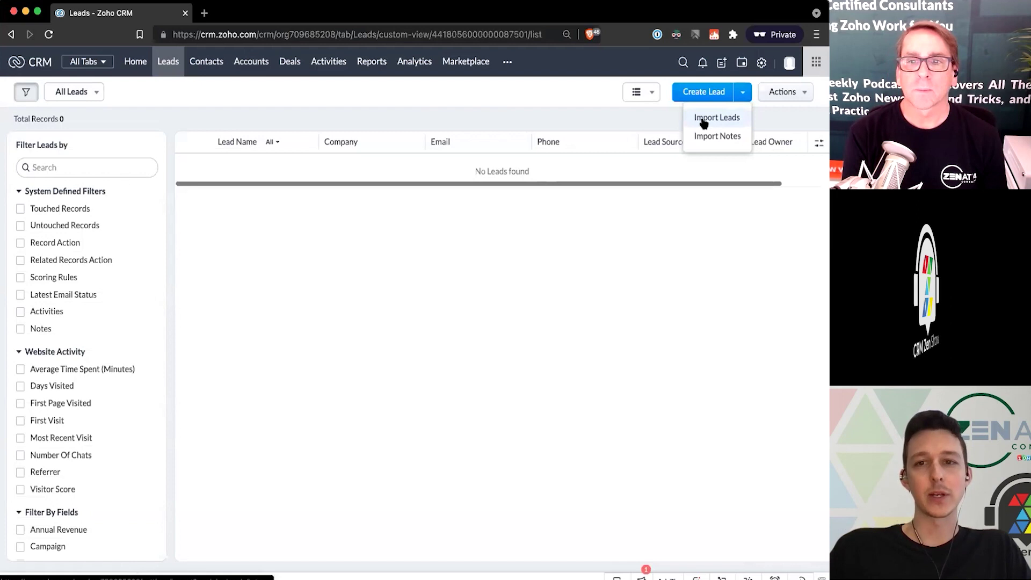
{"action": "left_click", "coordinate": [623, 123]}
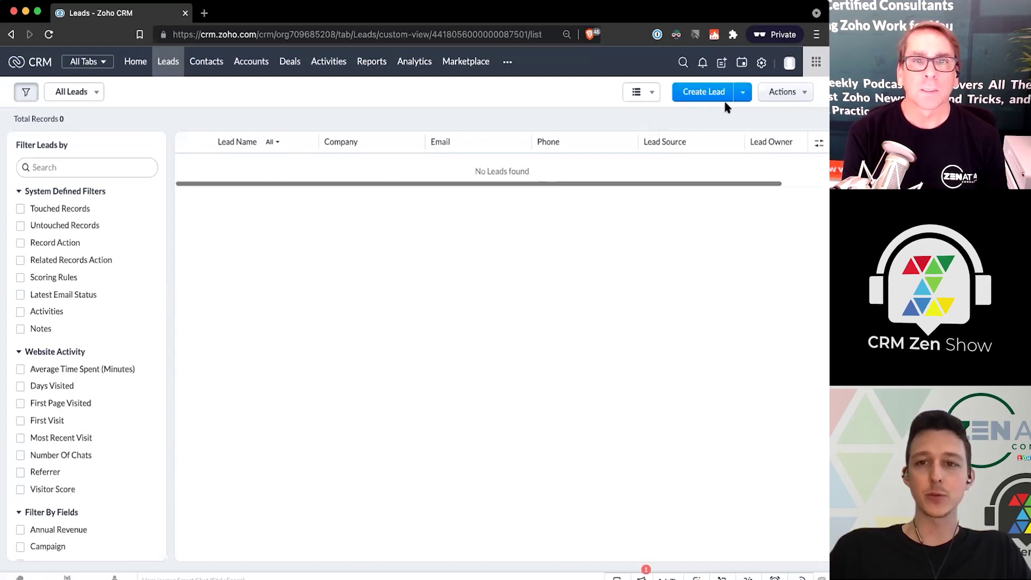
{"action": "left_click", "coordinate": [747, 94]}
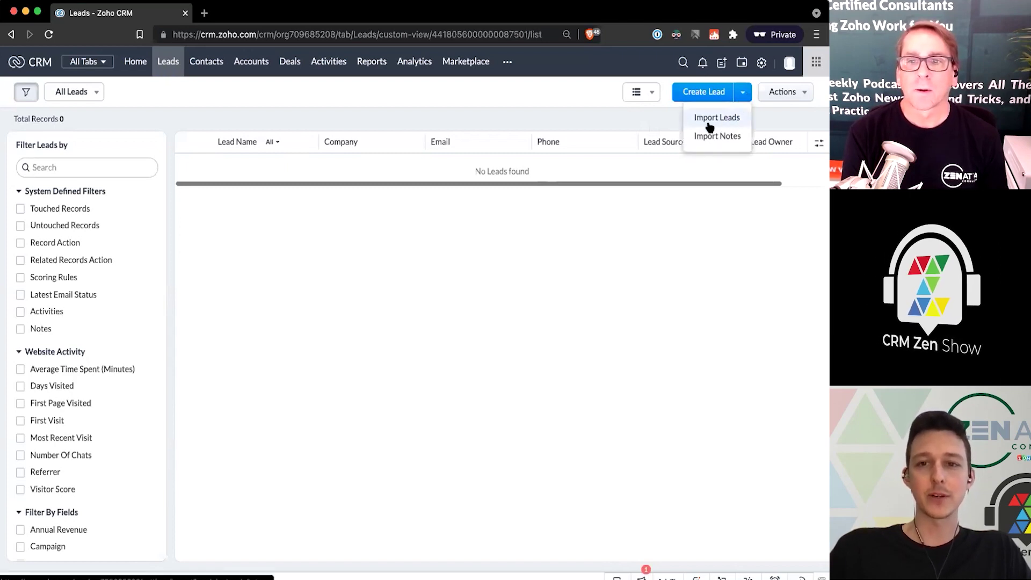
{"action": "left_click", "coordinate": [763, 63]}
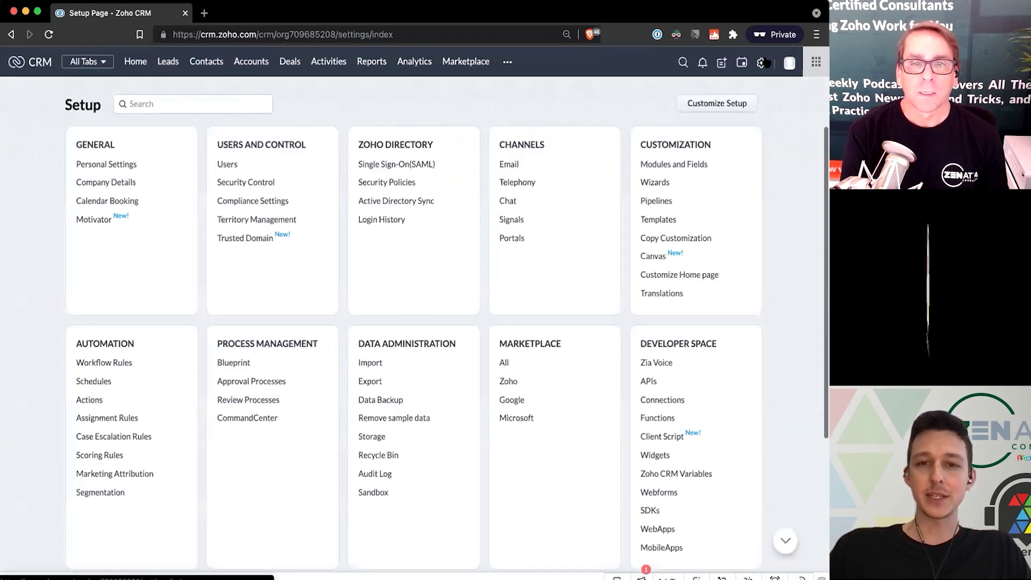
- Go to Data Administration > Import in Setup to reach Data Migration
{"action": "scroll", "coordinate": [389, 203], "scroll_direction": "down", "scroll_amount": 2}
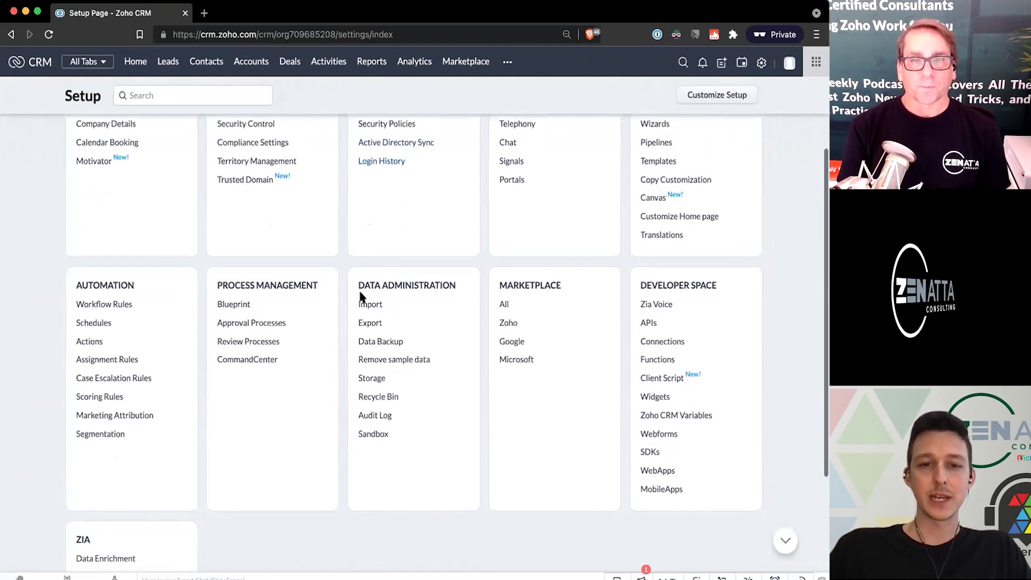
{"action": "left_click", "coordinate": [369, 307]}
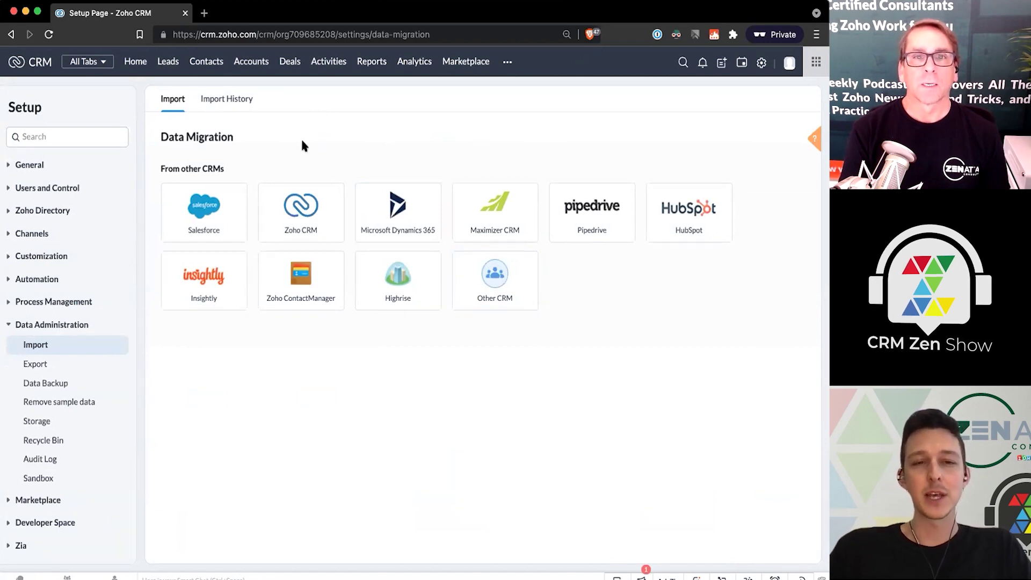
- Start Import Leads from the Leads list, upload Leads Demo Import.csv, and continue
{"action": "left_click", "coordinate": [176, 68]}
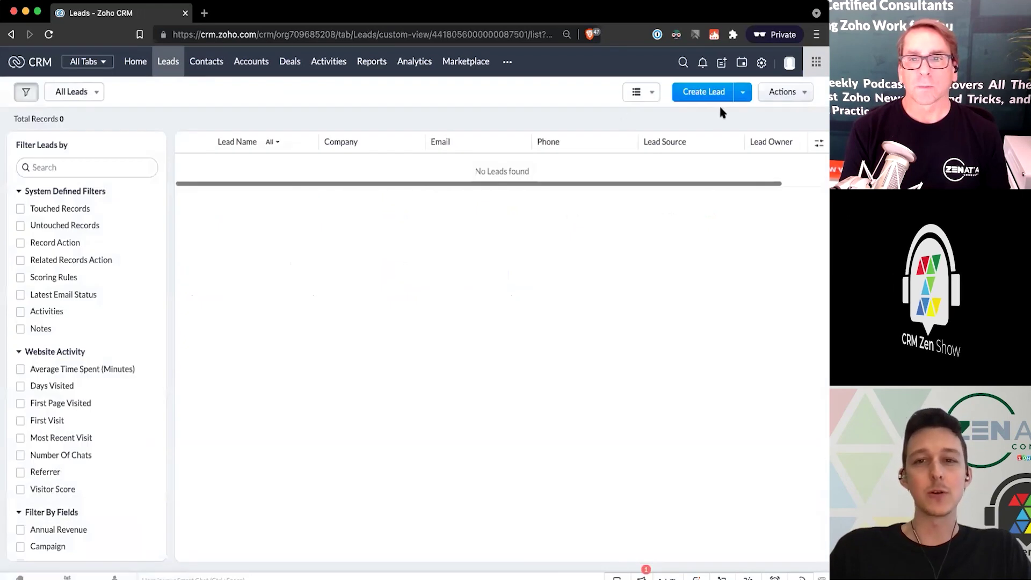
{"action": "left_click", "coordinate": [743, 94]}
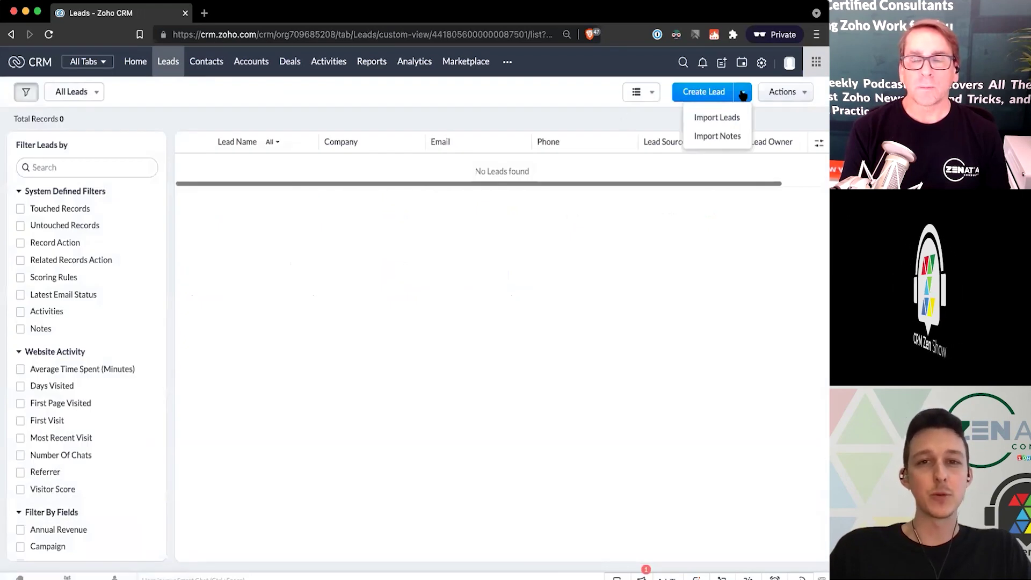
{"action": "left_click", "coordinate": [718, 119]}
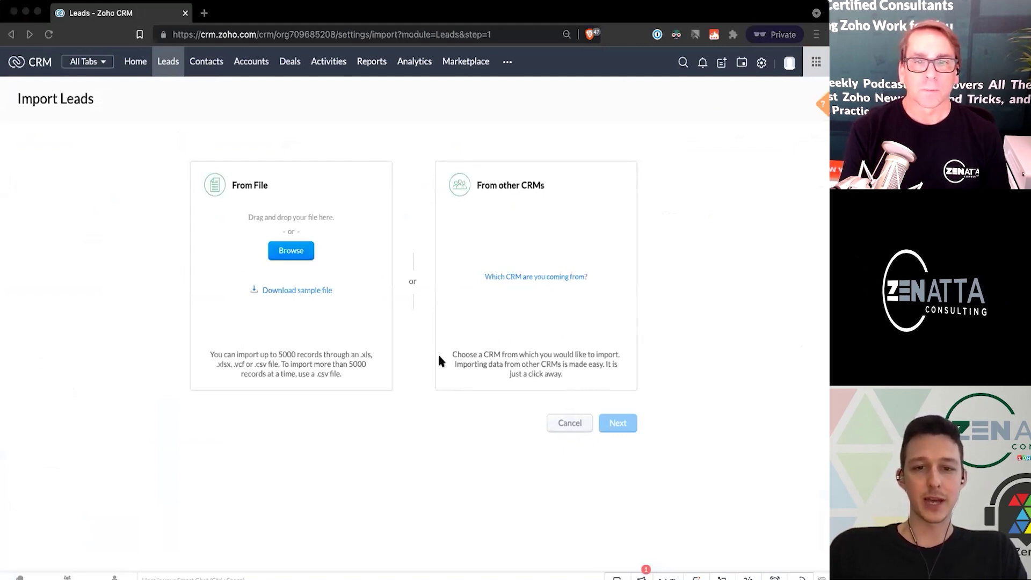
{"action": "left_click", "coordinate": [315, 246]}
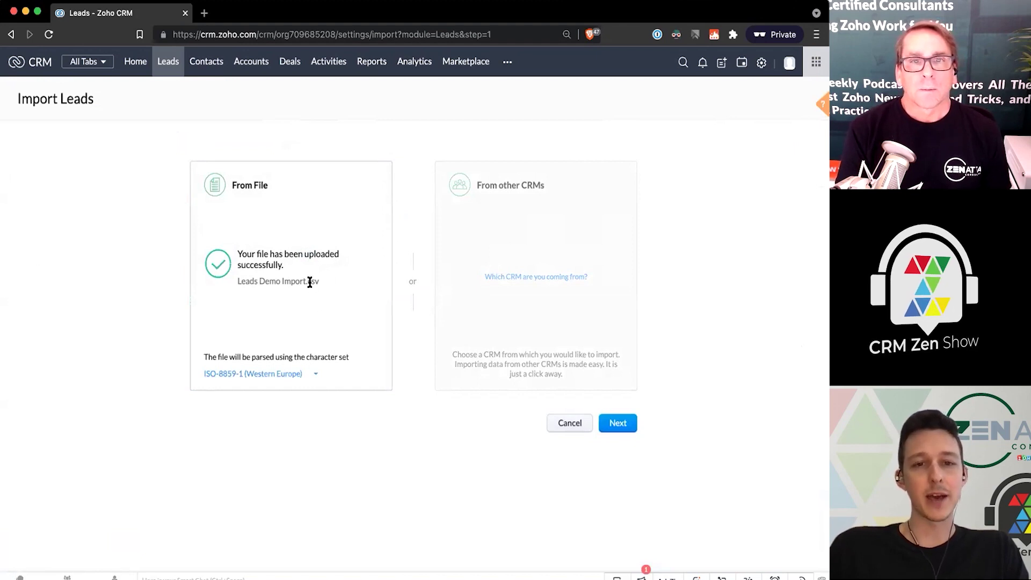
{"action": "left_click_drag", "start_coordinate": [308, 281], "coordinate": [326, 282]}
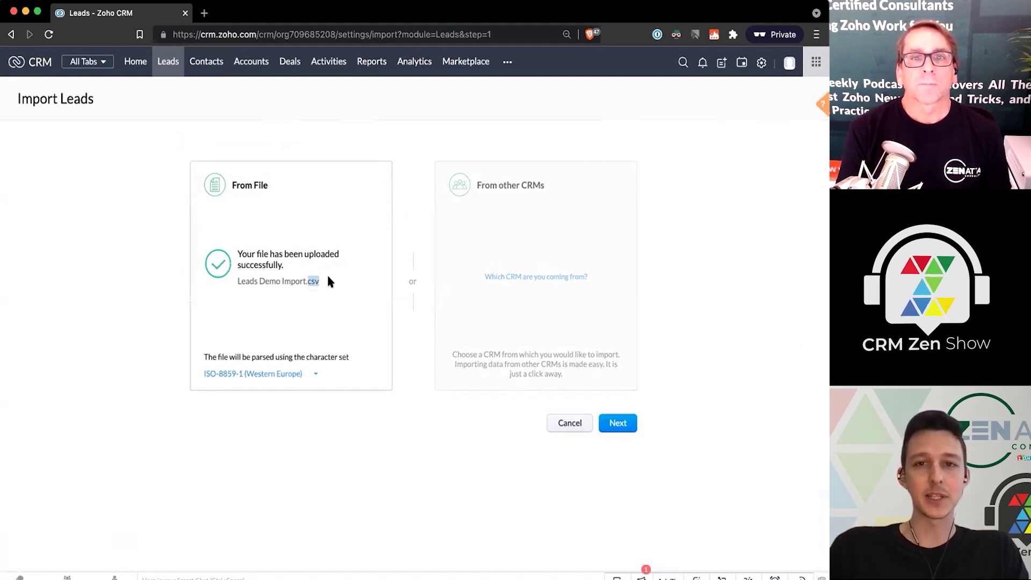
{"action": "left_click", "coordinate": [327, 278]}
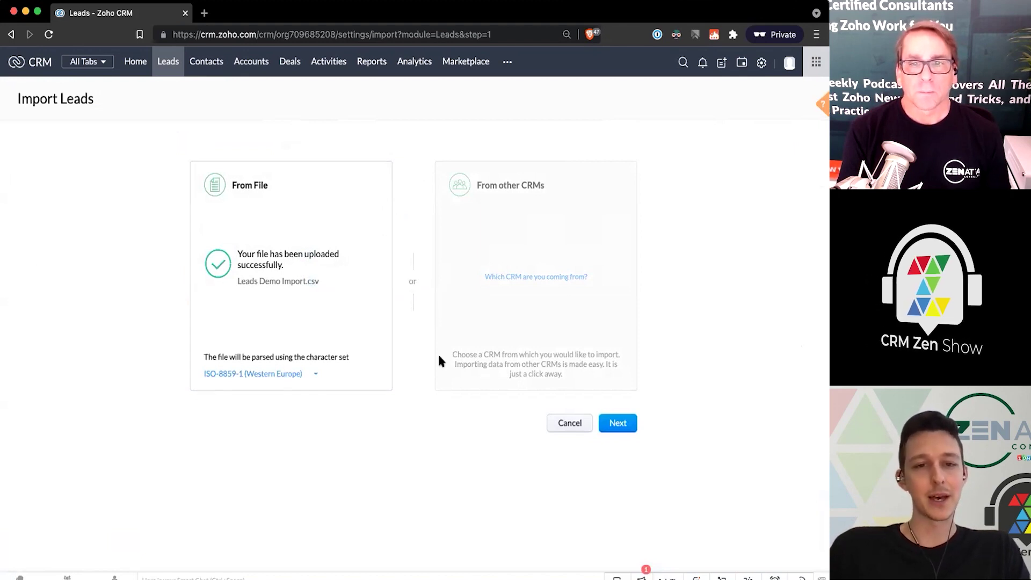
{"action": "left_click", "coordinate": [622, 424]}
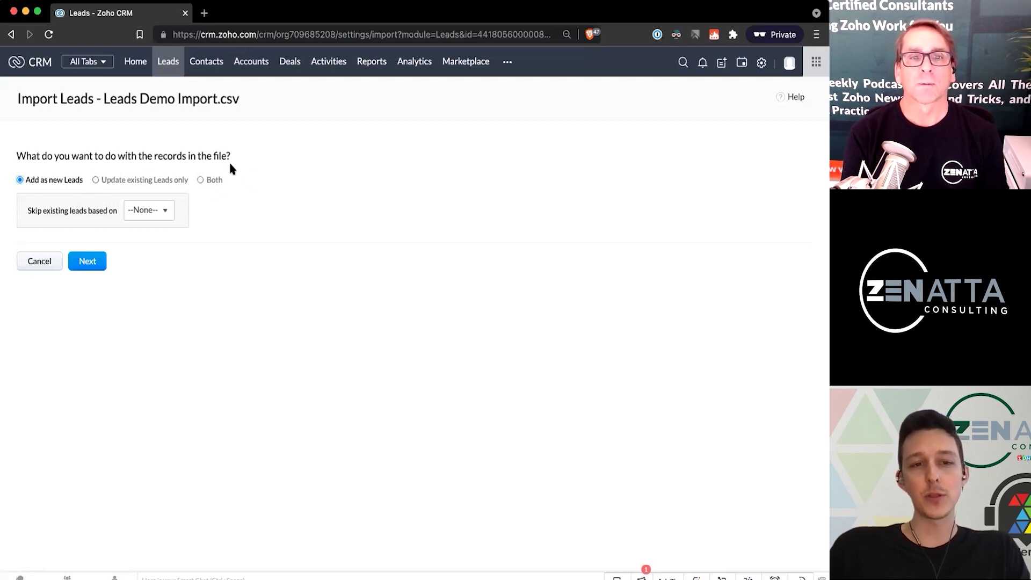
- Match existing leads by Email and choose Both, keeping empty values from overwriting
{"action": "left_click", "coordinate": [165, 210]}
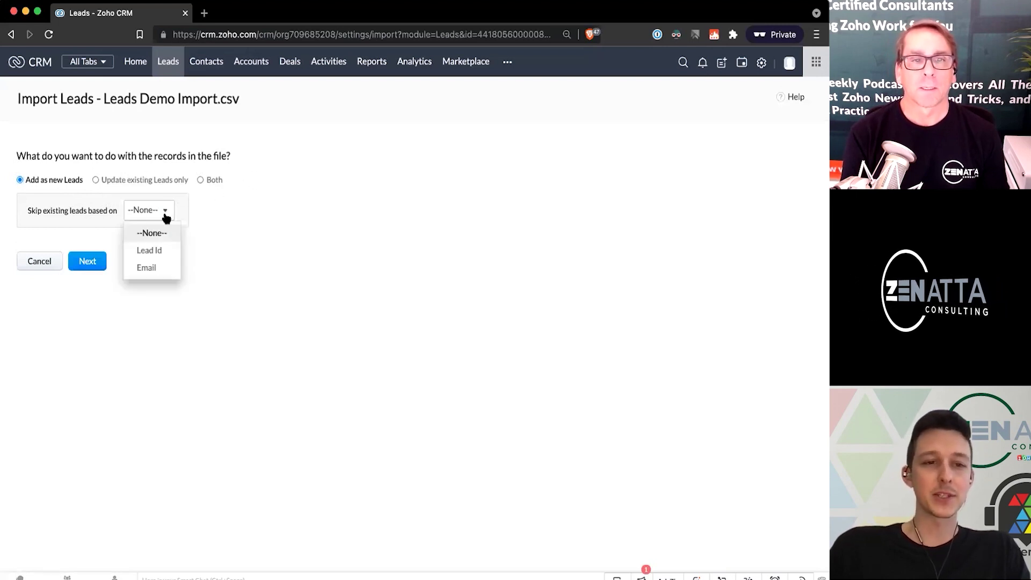
{"action": "left_click", "coordinate": [220, 234]}
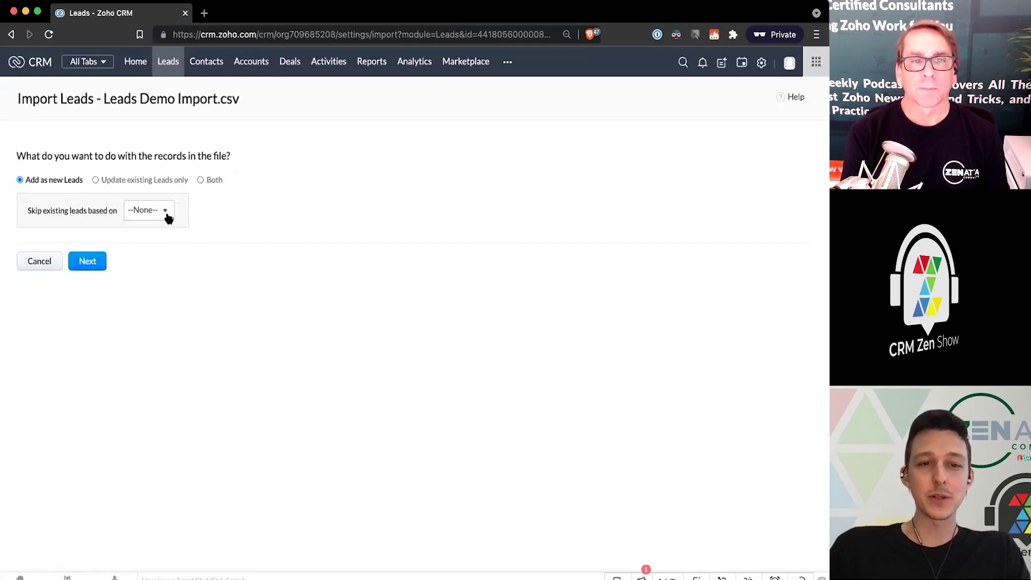
{"action": "left_click", "coordinate": [168, 218]}
{"action": "left_click", "coordinate": [163, 268]}
{"action": "left_click", "coordinate": [147, 214]}
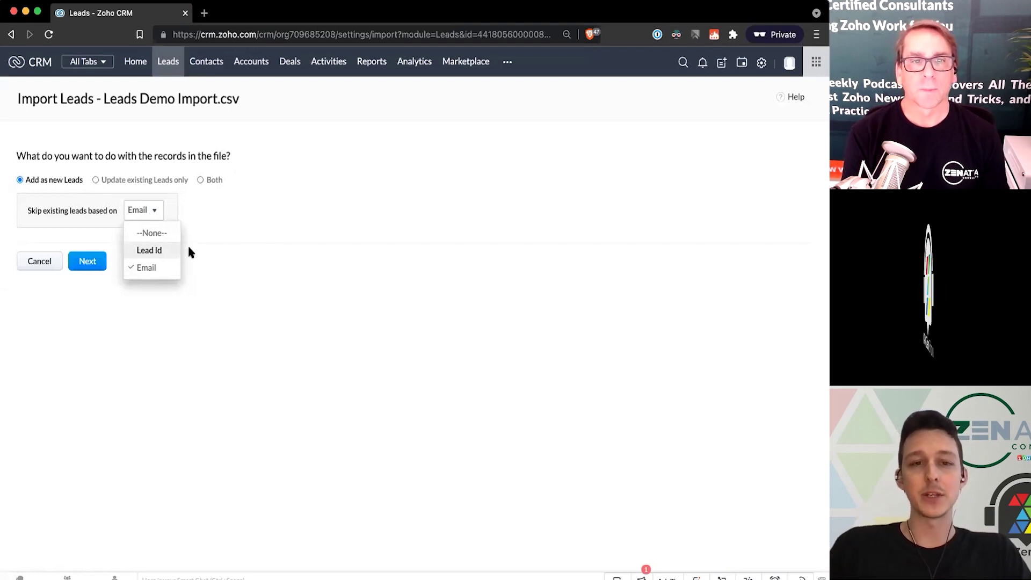
{"action": "left_click", "coordinate": [200, 181]}
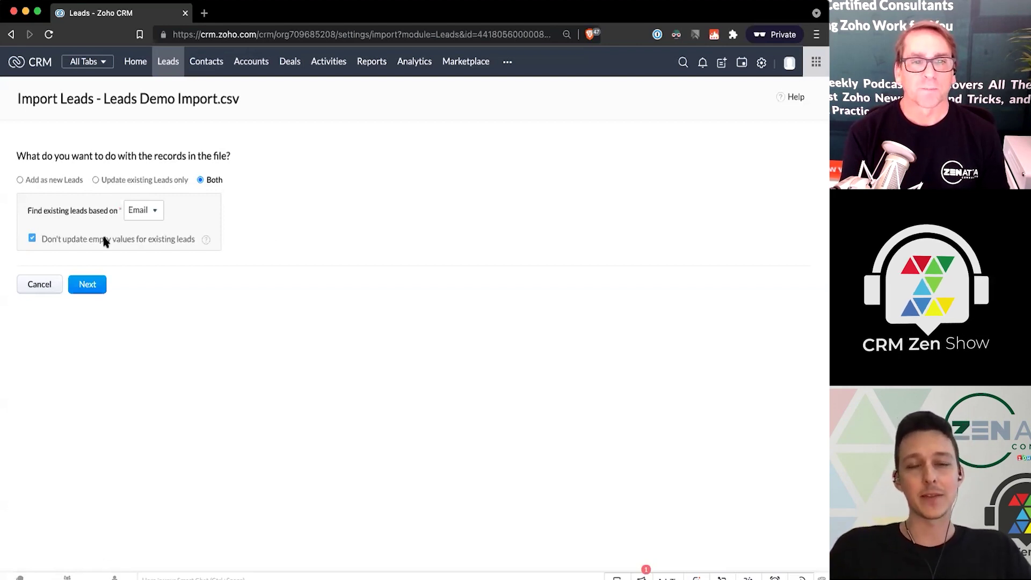
- Advance to the Map Import Fields step and look over the mapping table
{"action": "left_click", "coordinate": [95, 285]}
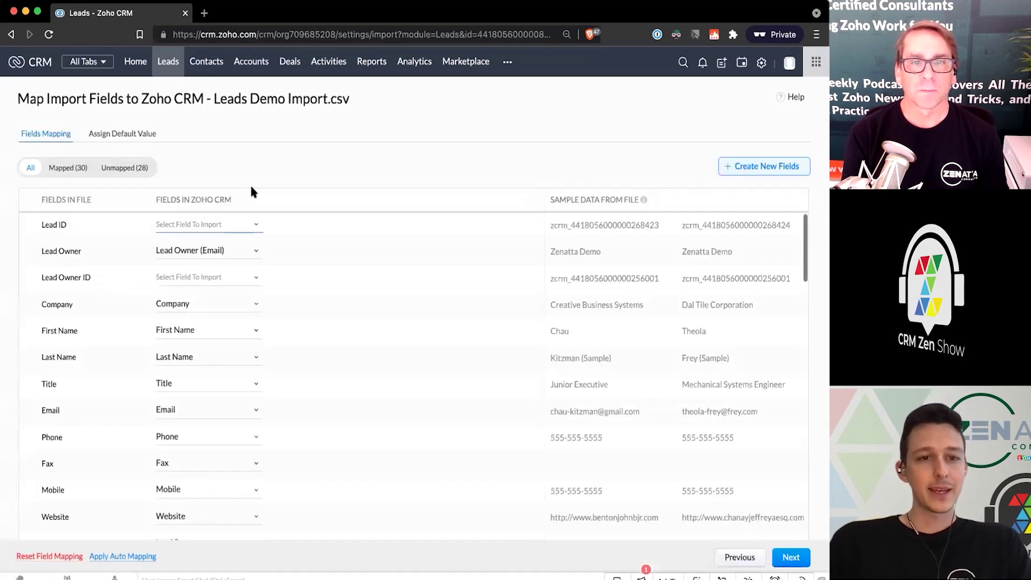
{"action": "mouse_move", "coordinate": [292, 240]}
{"action": "scroll", "coordinate": [293, 239], "scroll_direction": "down", "scroll_amount": 1}
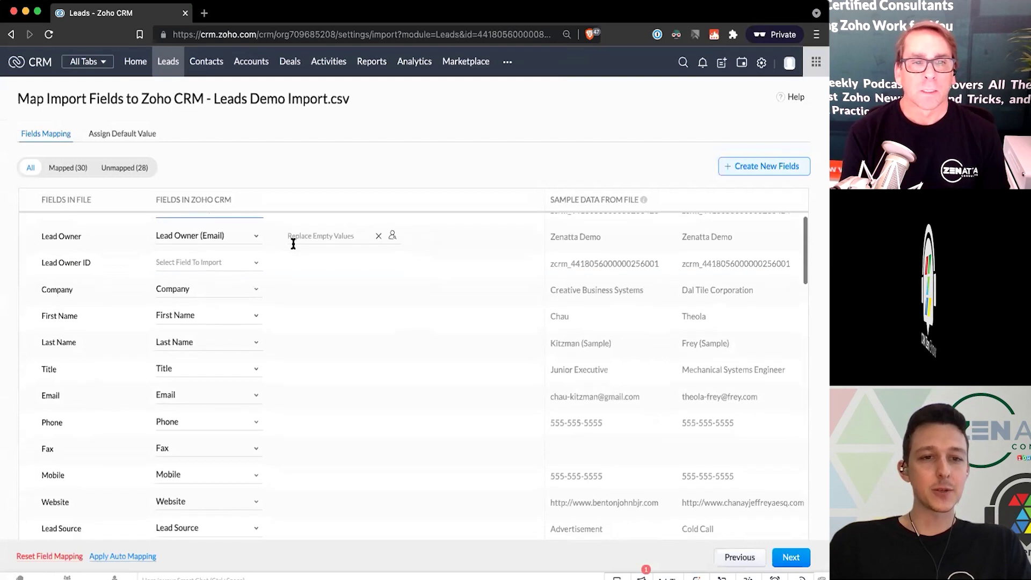
{"action": "scroll", "coordinate": [292, 239], "scroll_direction": "up", "scroll_amount": 1}
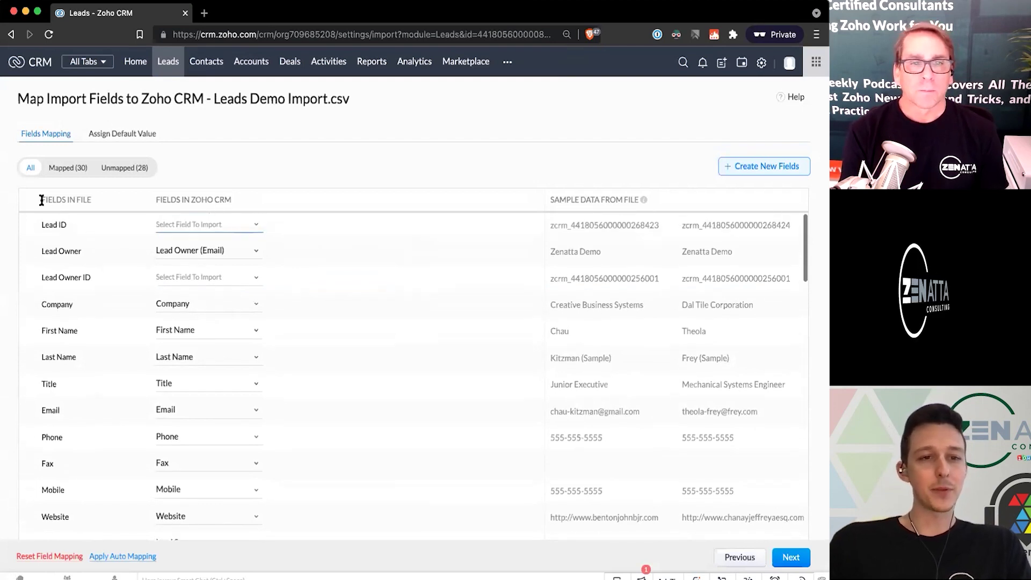
{"action": "left_click_drag", "start_coordinate": [40, 200], "coordinate": [232, 200]}
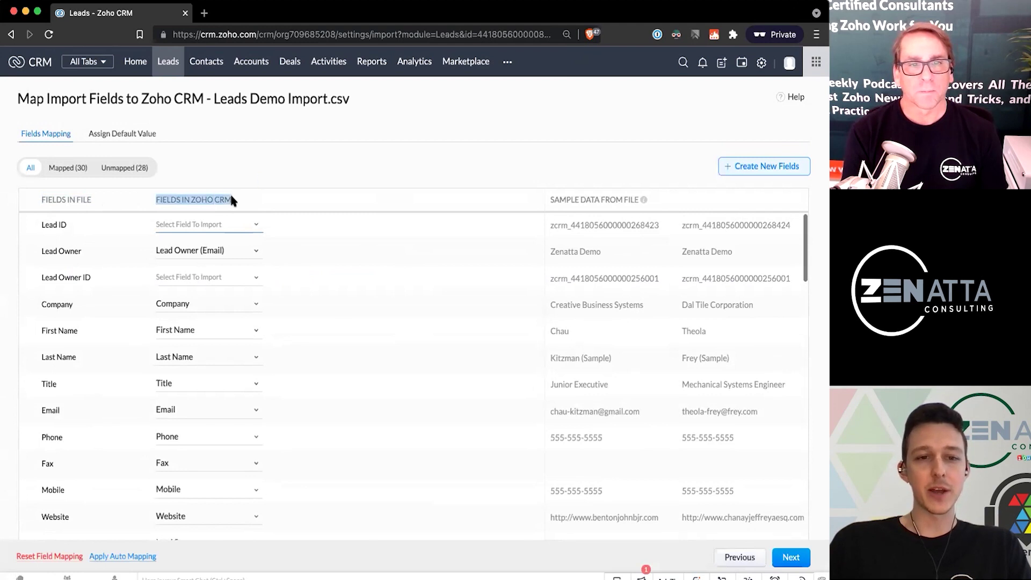
{"action": "left_click", "coordinate": [262, 173]}
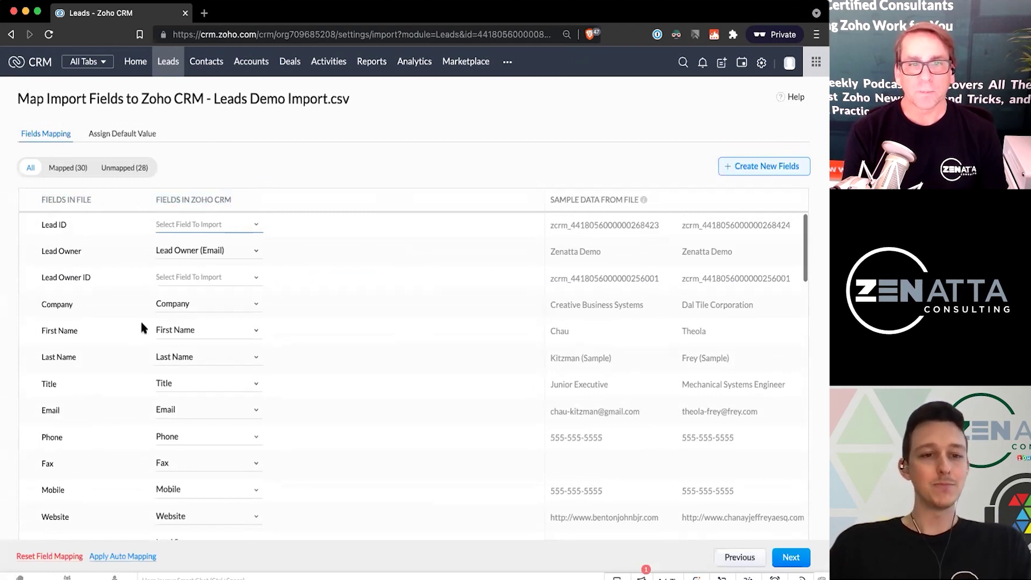
- Scroll the Fields Mapping table, noting the Mobile and Lead Owner fields
{"action": "scroll", "coordinate": [124, 256], "scroll_direction": "down", "scroll_amount": 5}
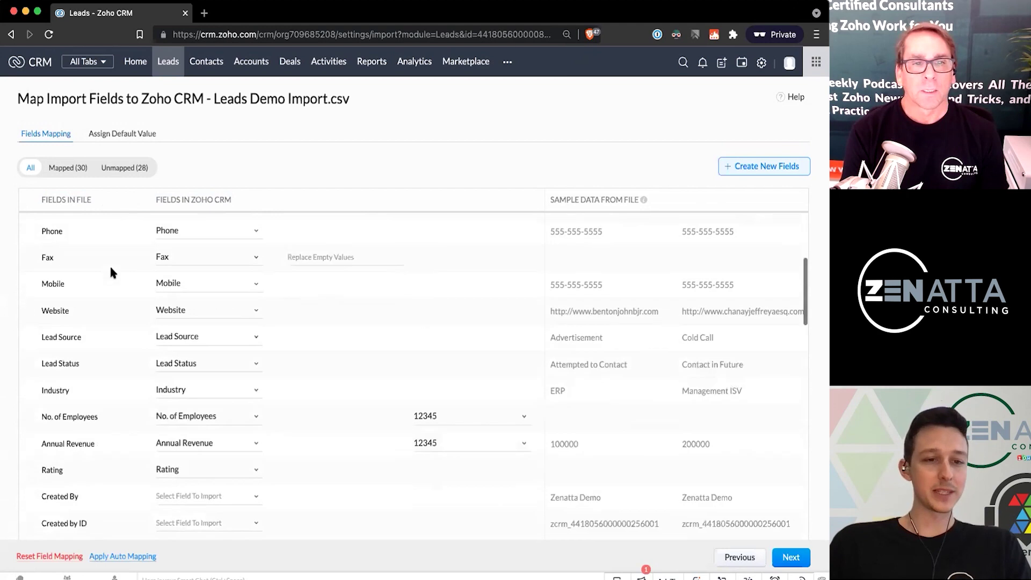
{"action": "left_click_drag", "start_coordinate": [42, 280], "coordinate": [75, 289]}
{"action": "left_click", "coordinate": [76, 285]}
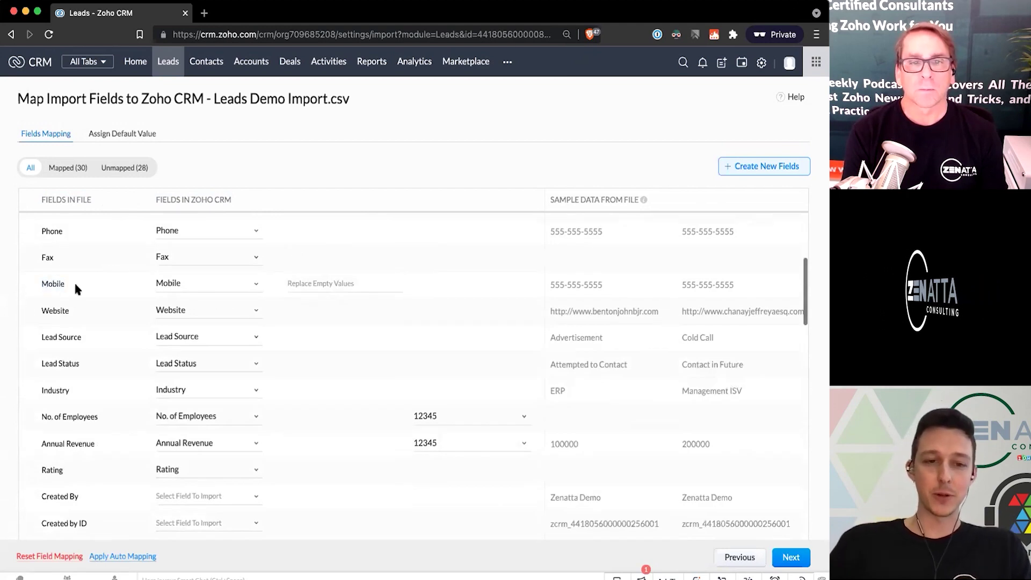
{"action": "scroll", "coordinate": [72, 299], "scroll_direction": "down", "scroll_amount": 1}
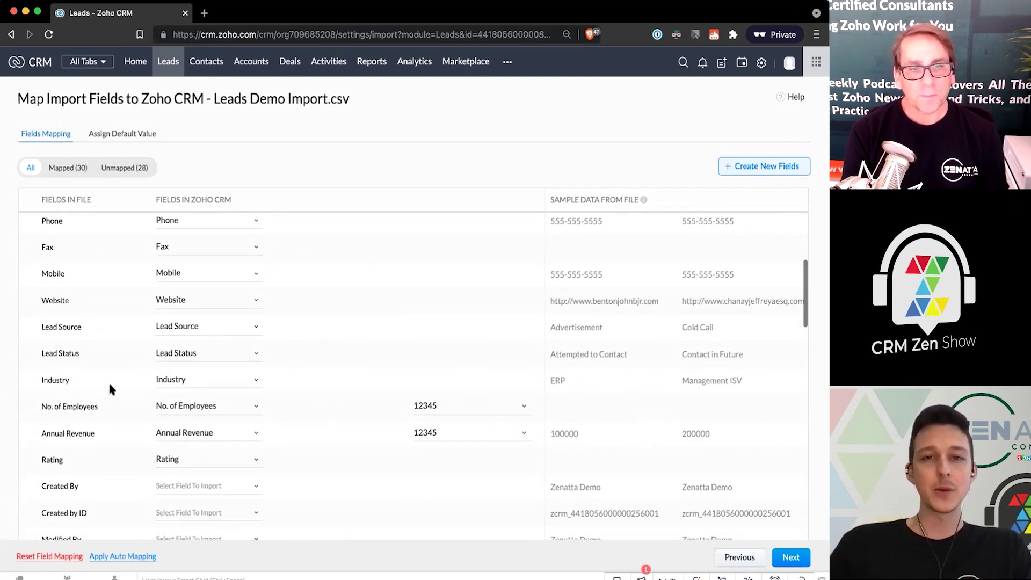
{"action": "scroll", "coordinate": [108, 381], "scroll_direction": "up", "scroll_amount": 3}
{"action": "scroll", "coordinate": [109, 388], "scroll_direction": "up", "scroll_amount": 5}
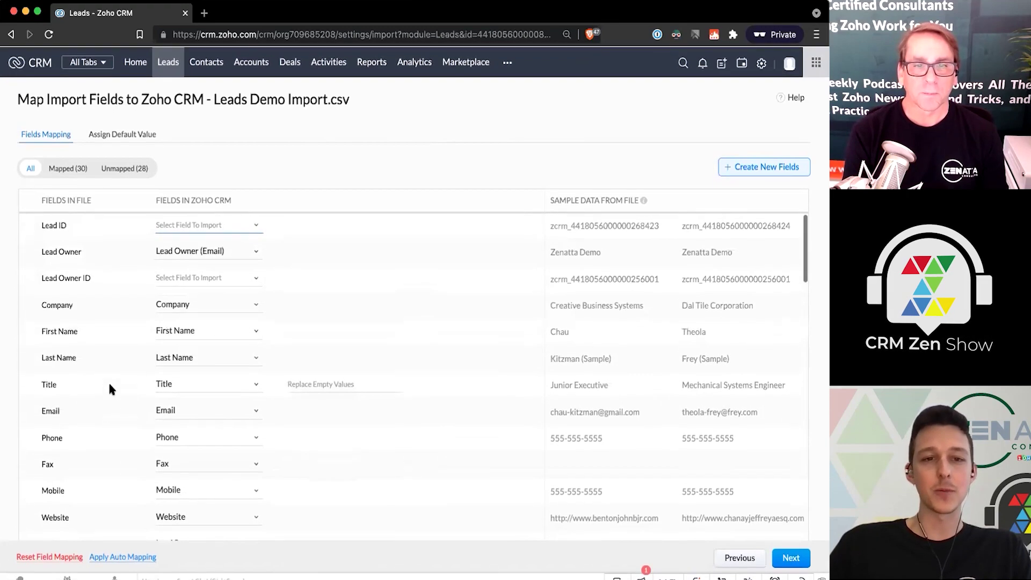
{"action": "left_click_drag", "start_coordinate": [26, 246], "coordinate": [95, 243]}
- Leave the file's Lead Owner column unmapped with --Select None--
{"action": "left_click", "coordinate": [95, 242]}
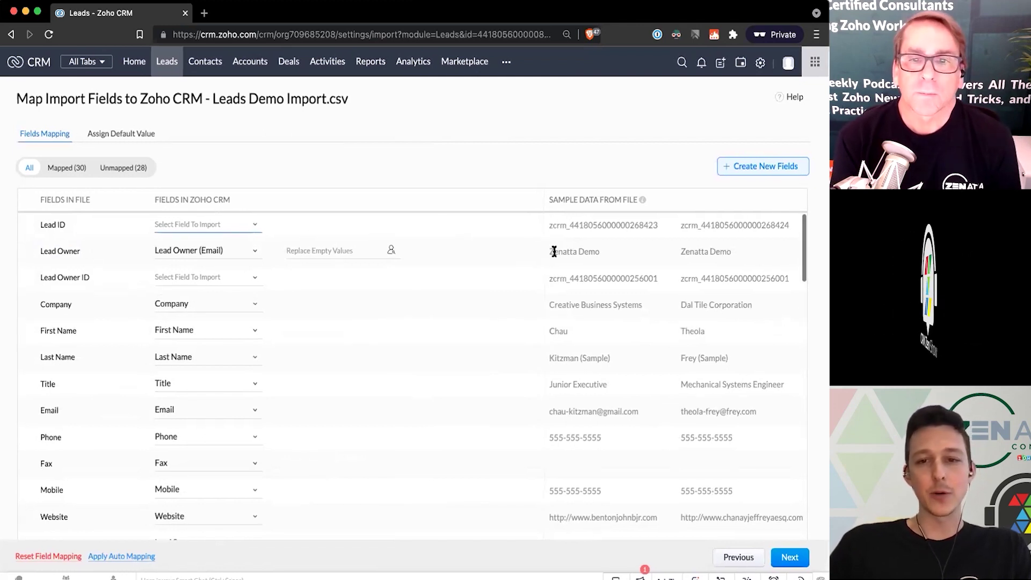
{"action": "left_click_drag", "start_coordinate": [550, 251], "coordinate": [759, 245]}
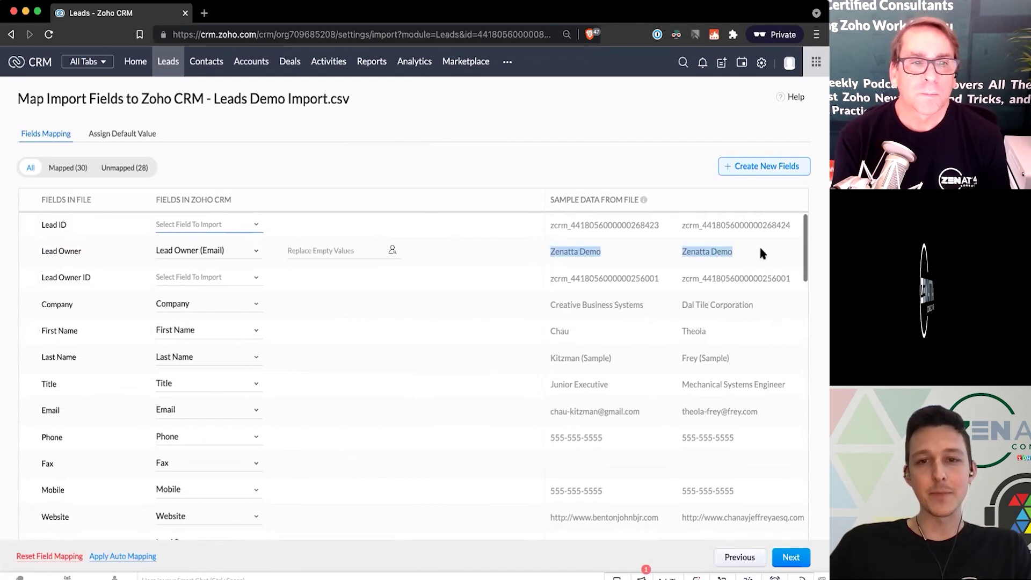
{"action": "left_click", "coordinate": [253, 246]}
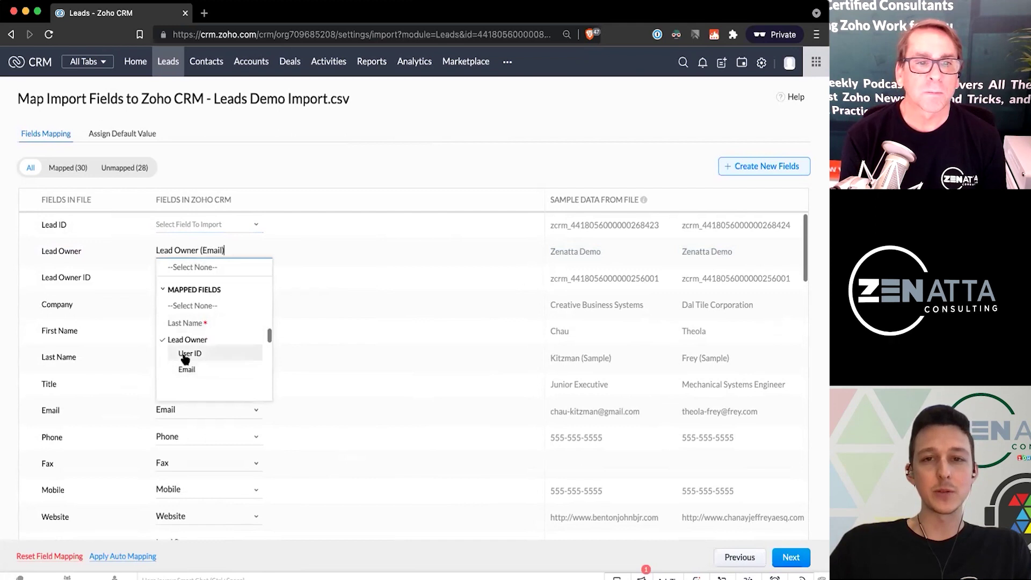
{"action": "left_click", "coordinate": [197, 304]}
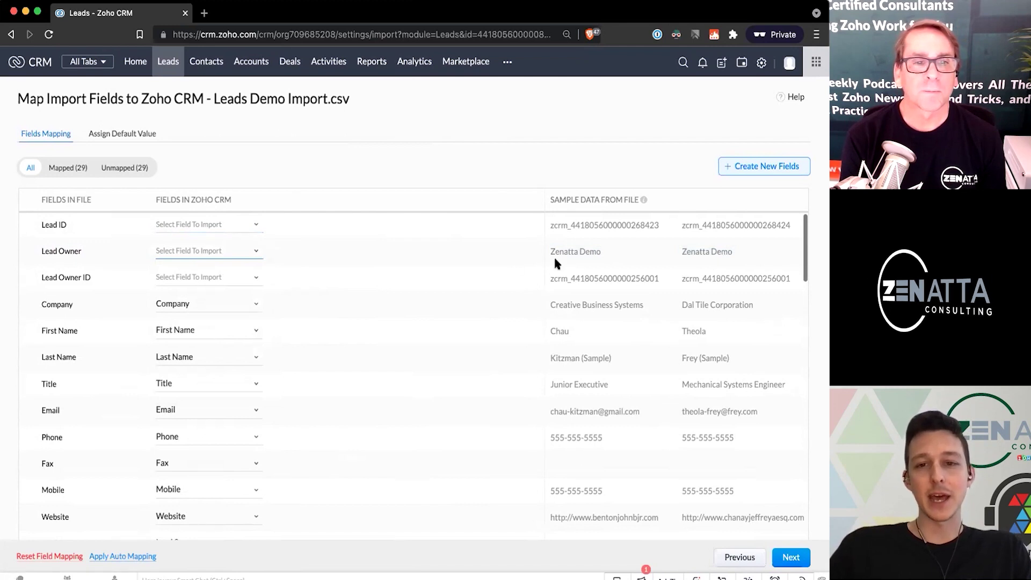
{"action": "left_click_drag", "start_coordinate": [550, 252], "coordinate": [602, 255]}
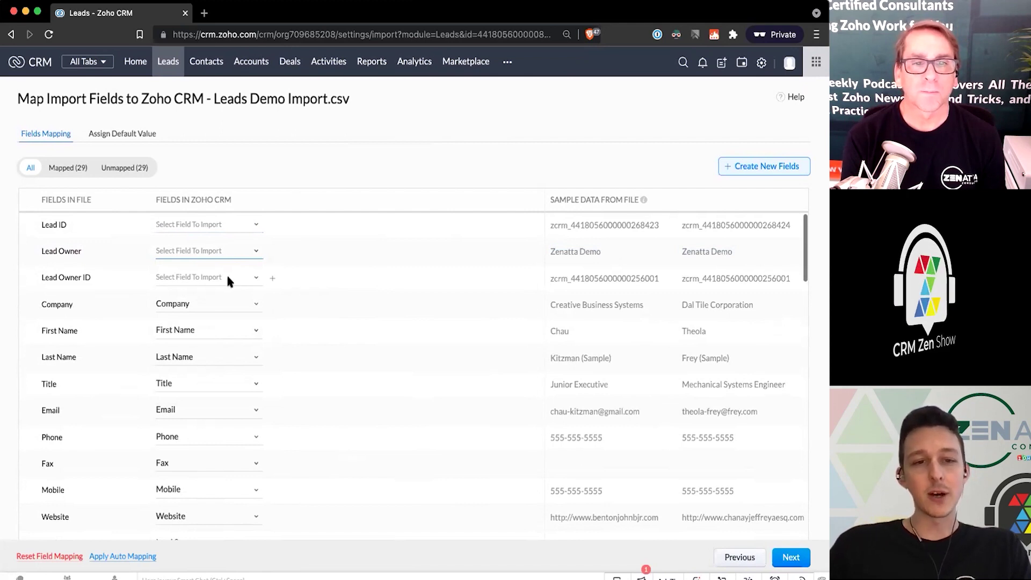
- Map the Lead Owner ID column to Lead Owner > User ID
{"action": "left_click_drag", "start_coordinate": [40, 277], "coordinate": [93, 277]}
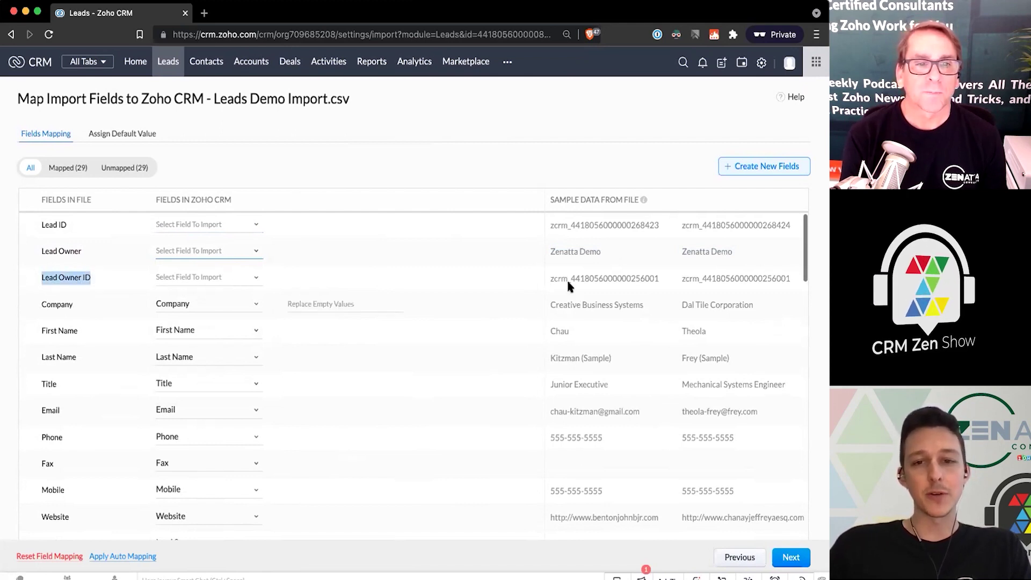
{"action": "double_click", "coordinate": [623, 277]}
{"action": "left_click", "coordinate": [207, 279]}
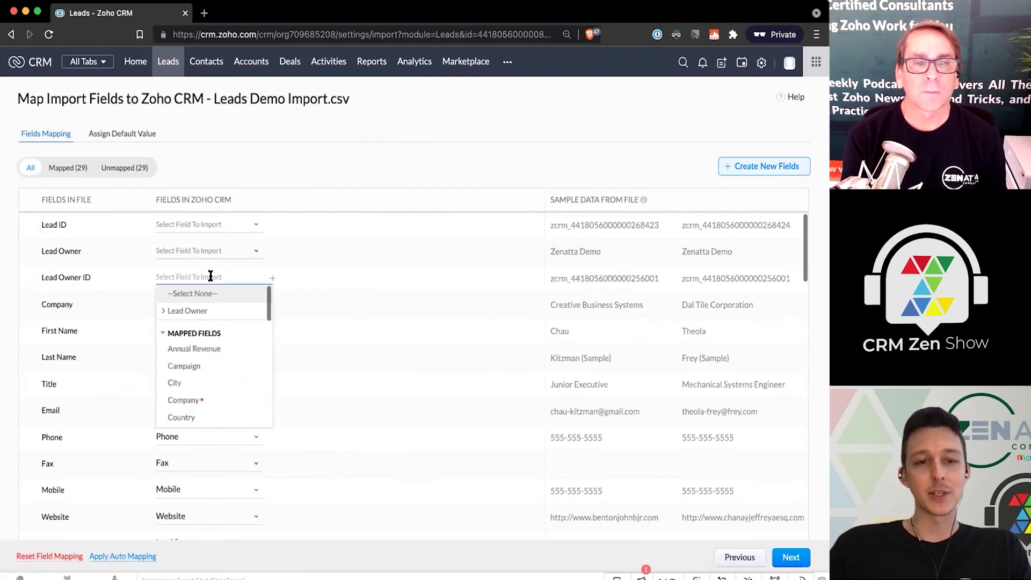
{"action": "left_click", "coordinate": [200, 310]}
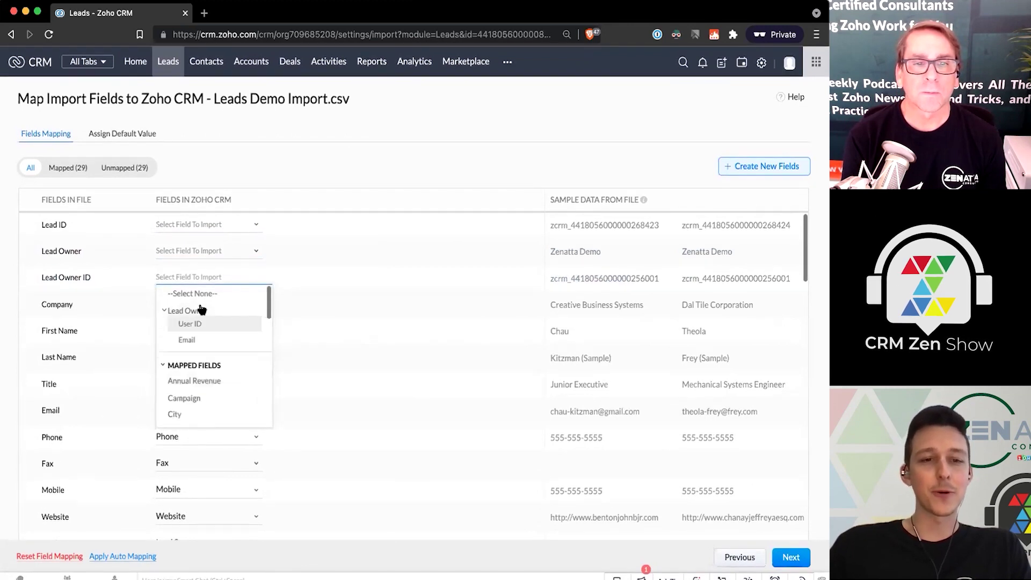
{"action": "left_click", "coordinate": [192, 324]}
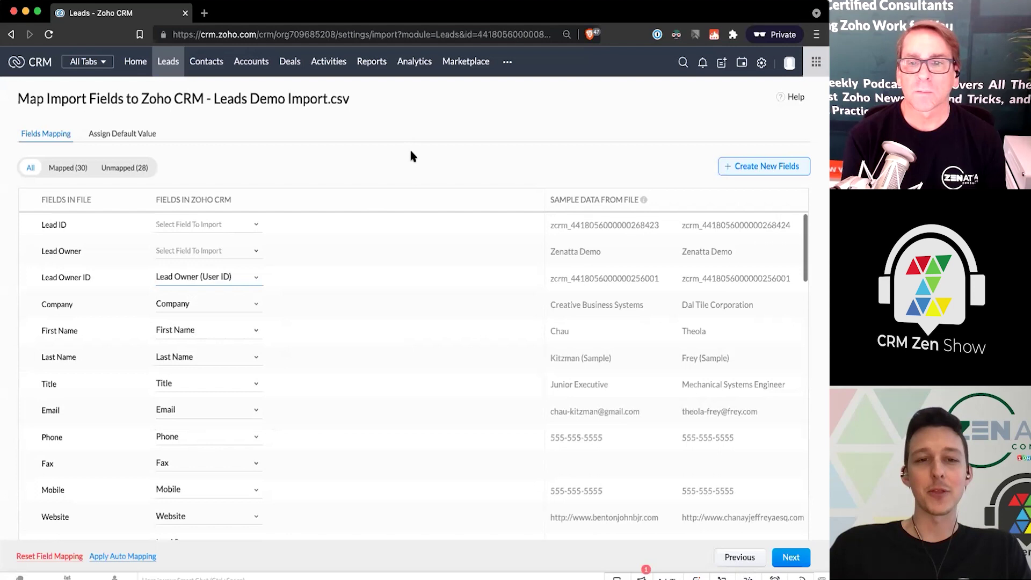
- Confirm the Company column stays mapped to the Company field
{"action": "scroll", "coordinate": [392, 321], "scroll_direction": "down", "scroll_amount": 1}
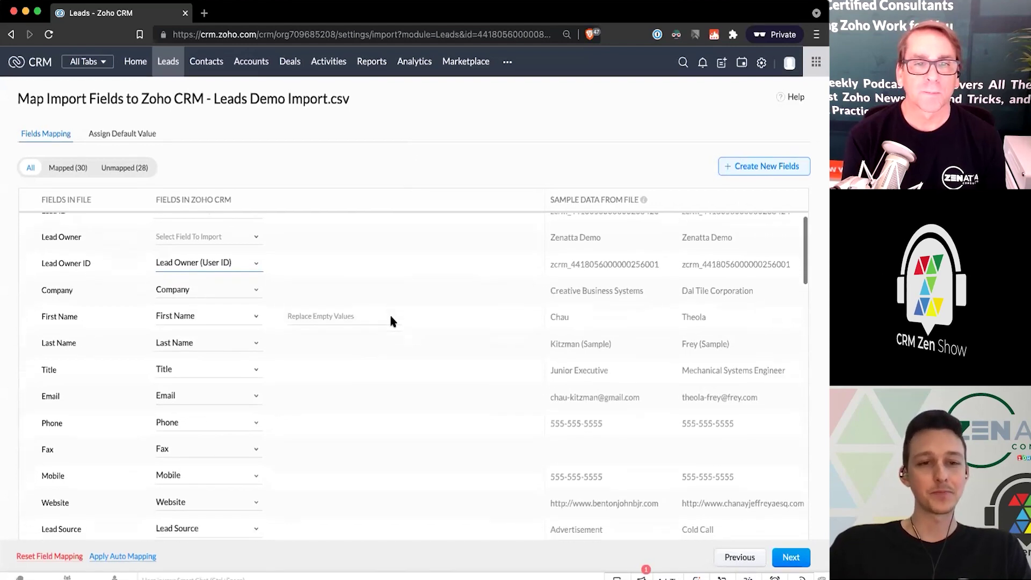
{"action": "scroll", "coordinate": [391, 321], "scroll_direction": "down", "scroll_amount": 2}
{"action": "scroll", "coordinate": [113, 283], "scroll_direction": "down", "scroll_amount": 1}
{"action": "left_click_drag", "start_coordinate": [38, 247], "coordinate": [94, 255]}
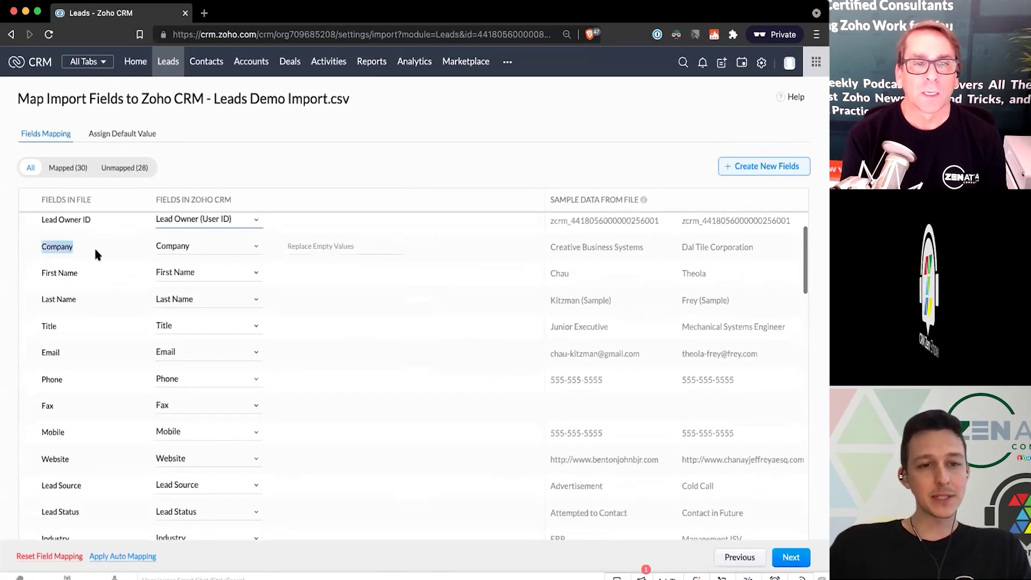
{"action": "scroll", "coordinate": [95, 250], "scroll_direction": "down", "scroll_amount": 1}
{"action": "left_click", "coordinate": [208, 230]}
{"action": "scroll", "coordinate": [207, 288], "scroll_direction": "down", "scroll_amount": 1}
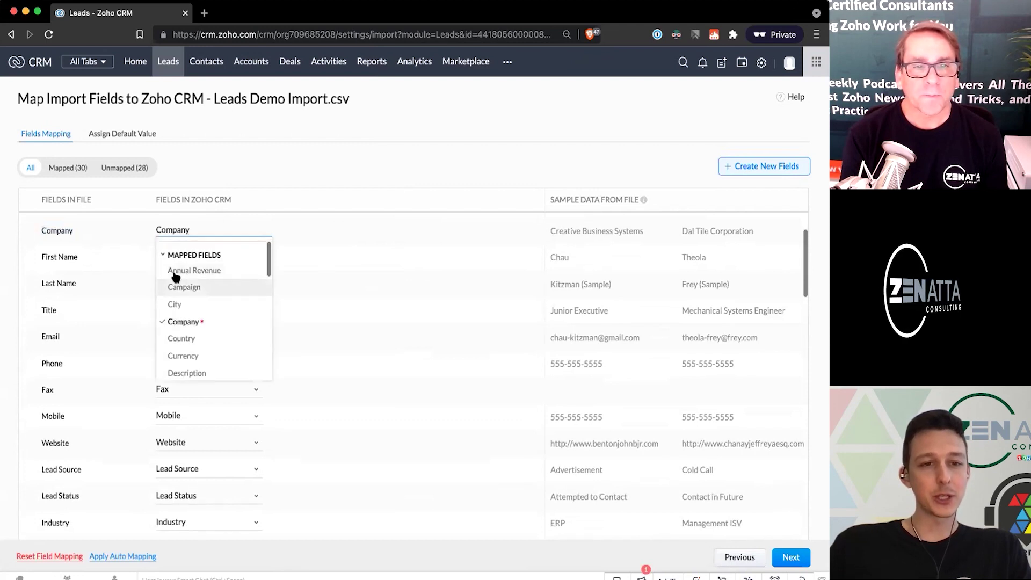
{"action": "left_click_drag", "start_coordinate": [68, 231], "coordinate": [89, 227]}
{"action": "left_click", "coordinate": [89, 227]}
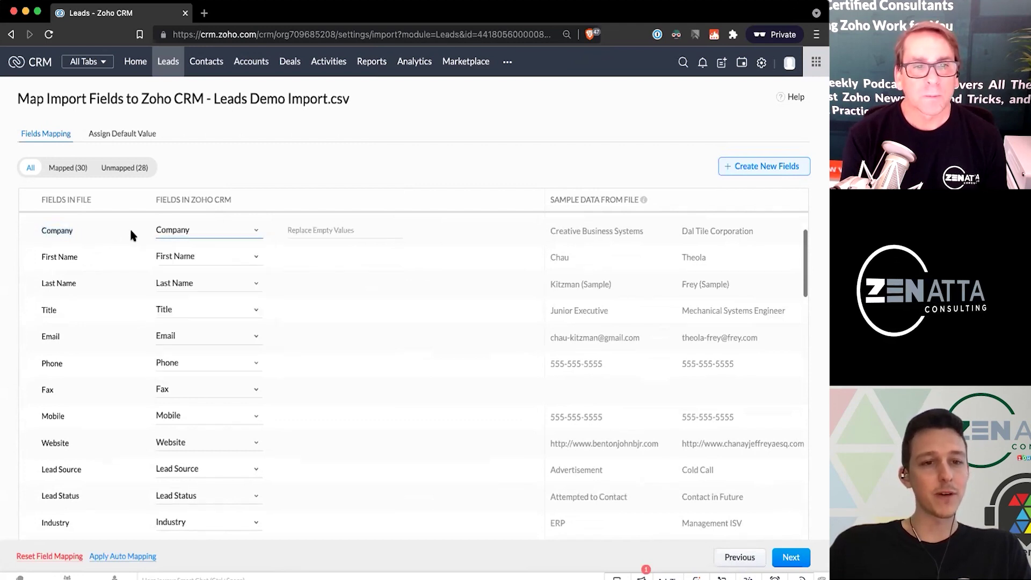
{"action": "left_click", "coordinate": [208, 233]}
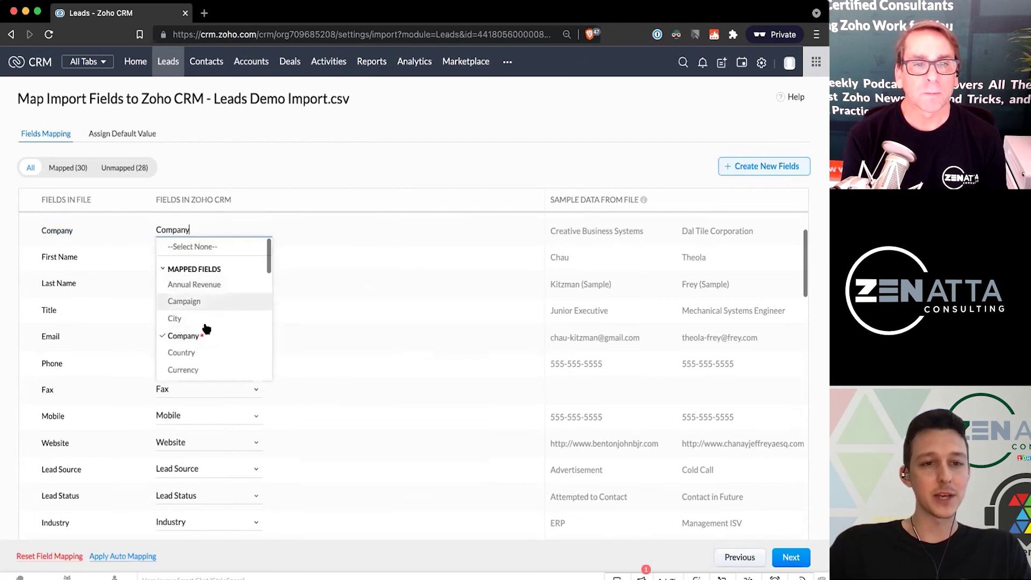
{"action": "left_click", "coordinate": [240, 158]}
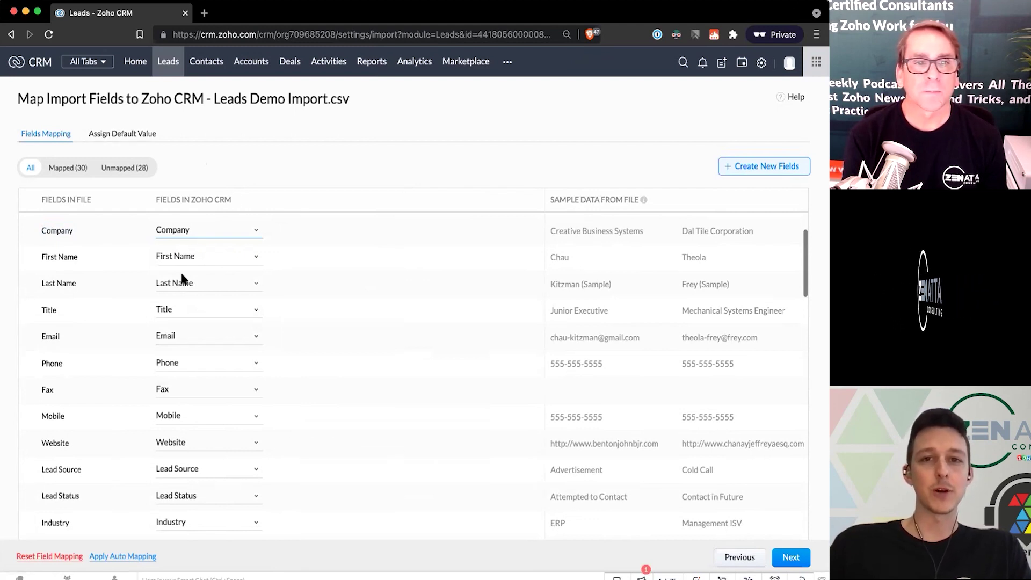
- Under Assign Default Value, choose Tag as the field to receive a default
{"action": "left_click", "coordinate": [110, 138]}
{"action": "left_click", "coordinate": [83, 196]}
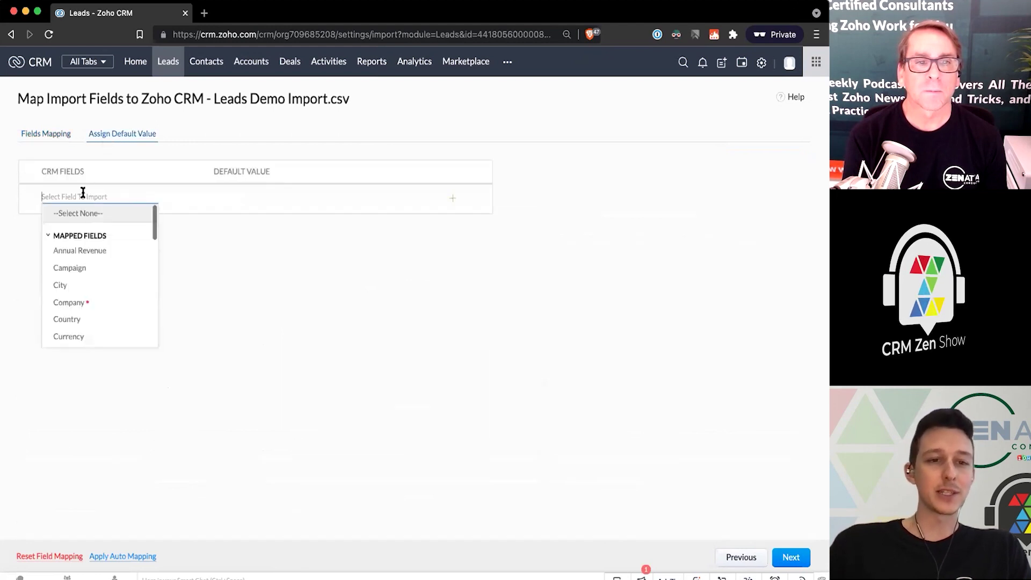
{"action": "type", "text": "Tag"}
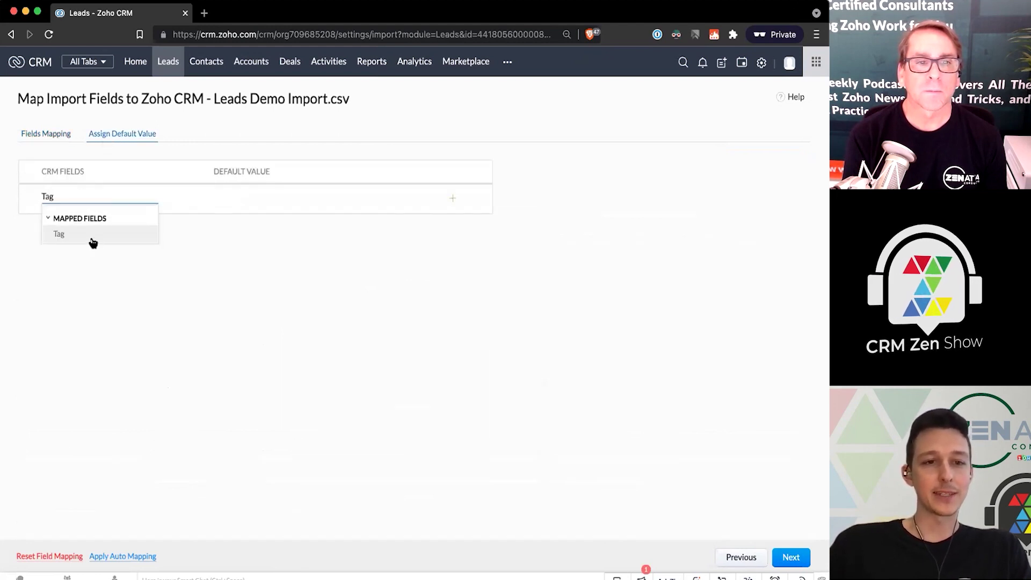
{"action": "left_click", "coordinate": [81, 239]}
{"action": "left_click", "coordinate": [430, 167]}
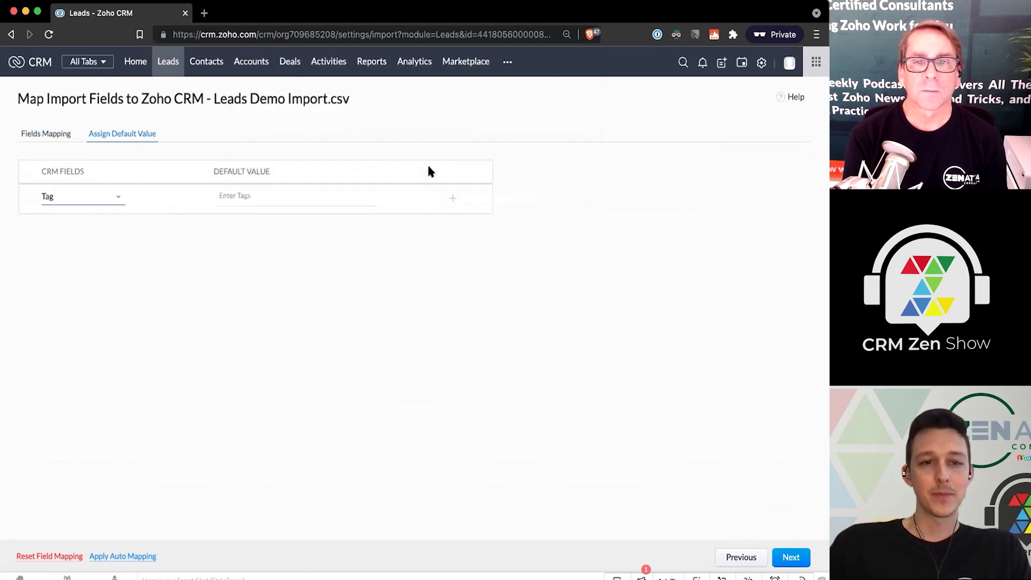
- Create JAN2022 as the default tag and return to Fields Mapping
{"action": "left_click", "coordinate": [247, 193]}
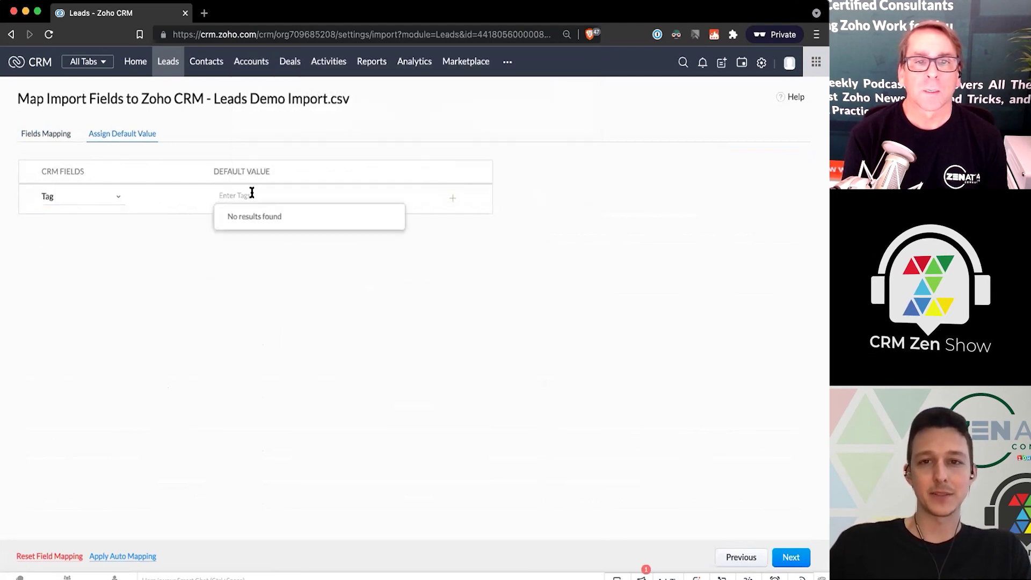
{"action": "type", "text": "Jan"}
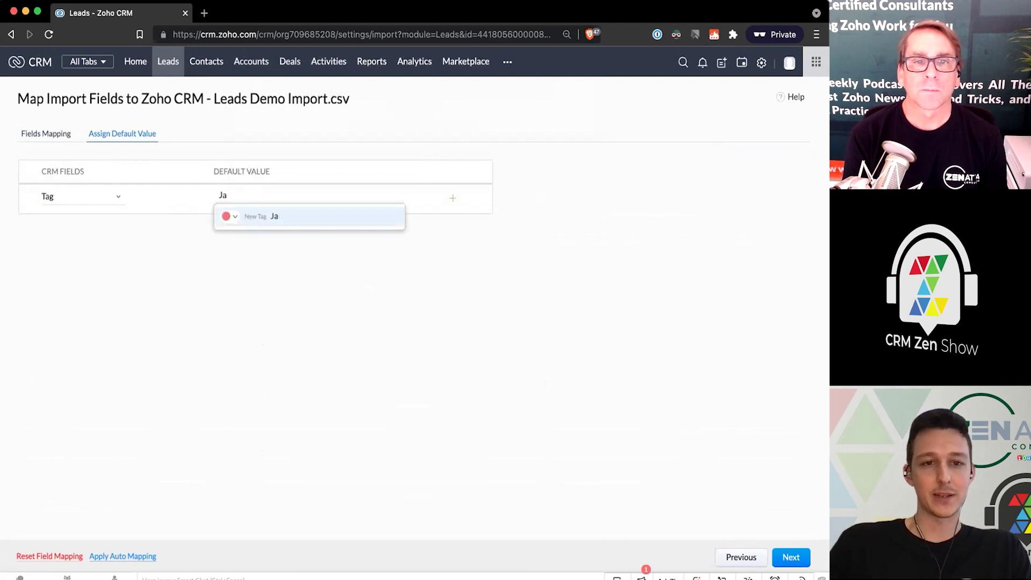
{"action": "key", "text": "BackSpace"}
{"action": "type", "text": "AN"}
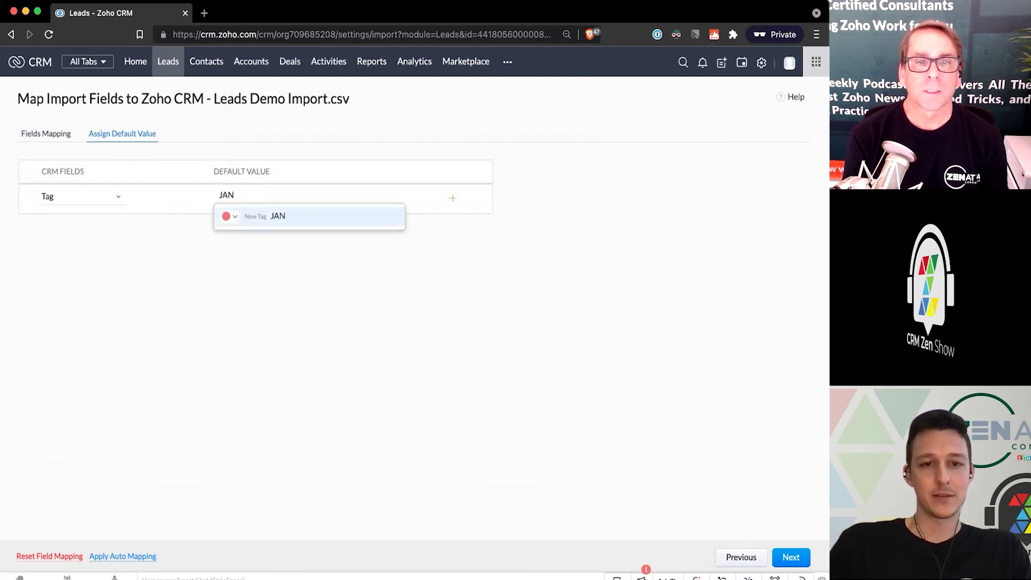
{"action": "type", "text": "2022"}
{"action": "left_click", "coordinate": [275, 216]}
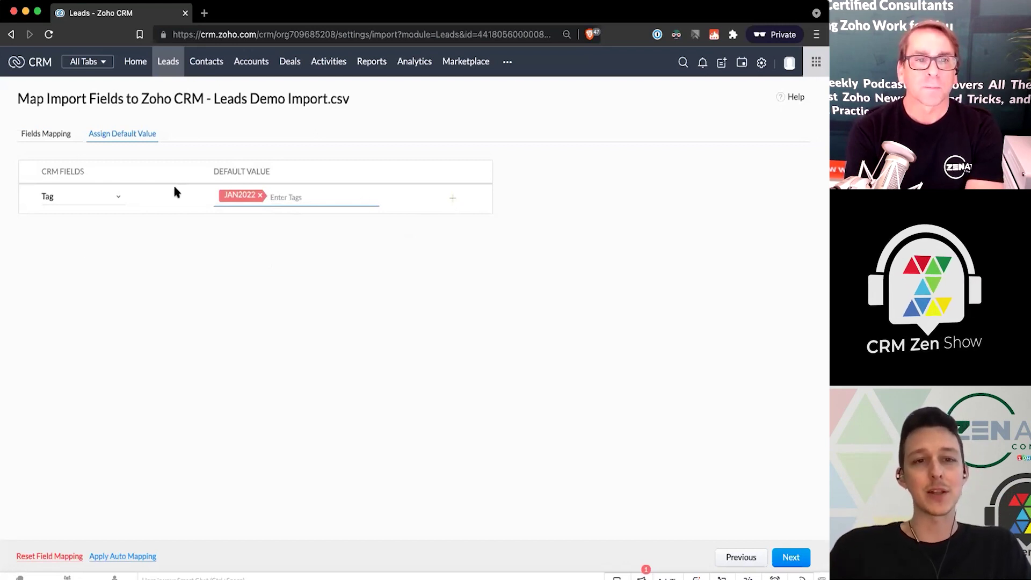
{"action": "left_click", "coordinate": [27, 141]}
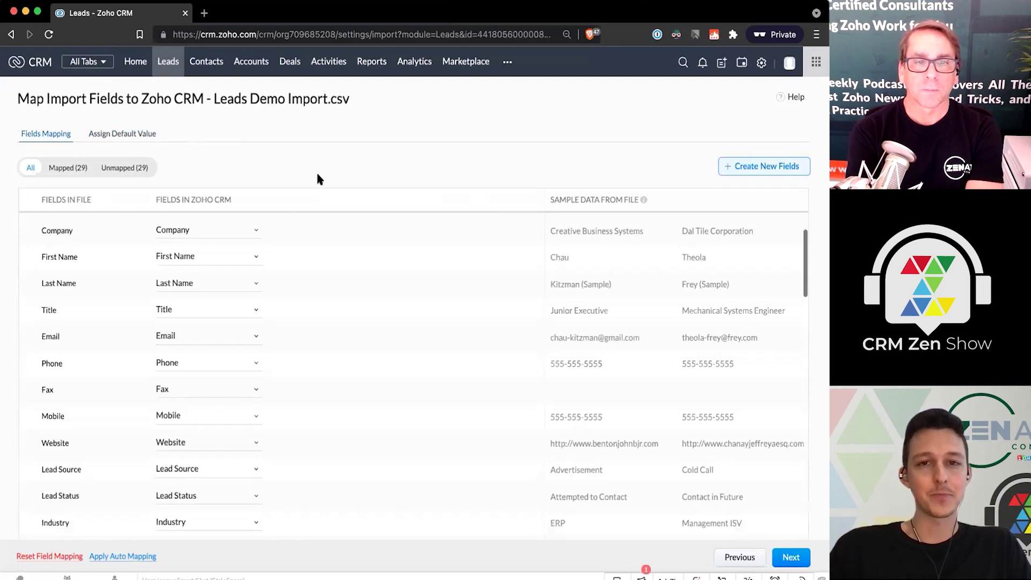
{"action": "scroll", "coordinate": [382, 198], "scroll_direction": "up", "scroll_amount": 2}
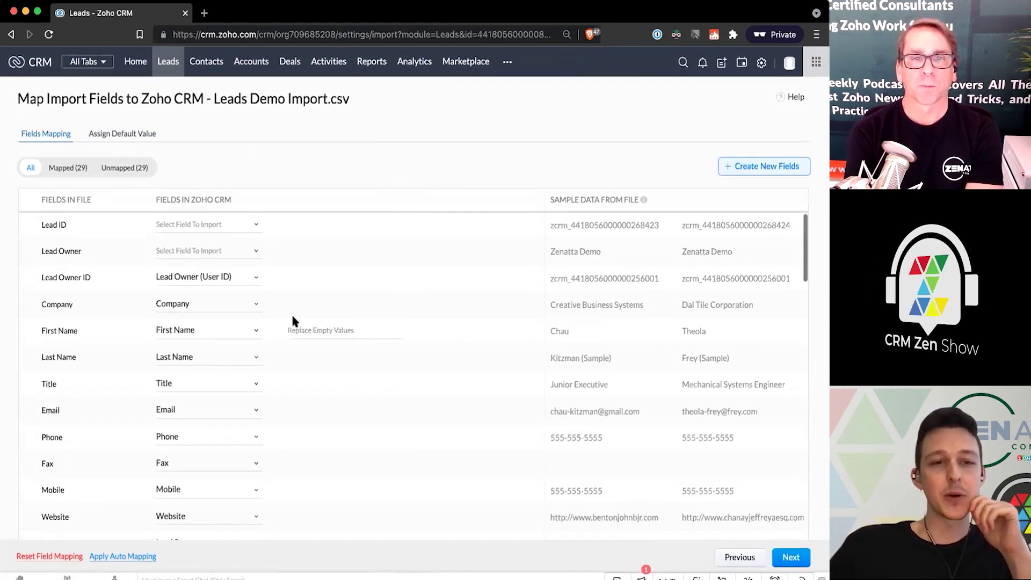
{"action": "scroll", "coordinate": [293, 317], "scroll_direction": "down", "scroll_amount": 2}
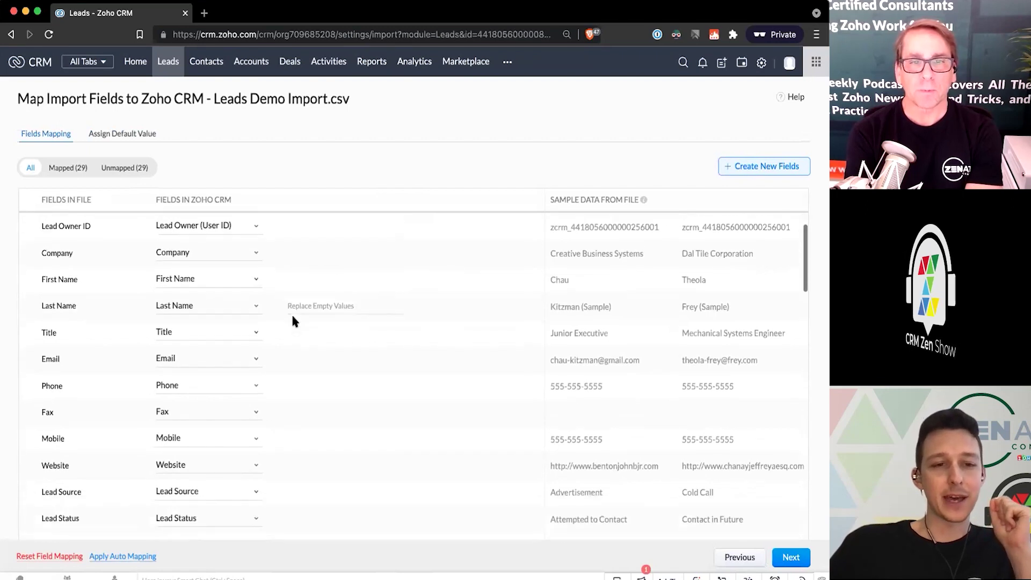
{"action": "scroll", "coordinate": [292, 322], "scroll_direction": "down", "scroll_amount": 1}
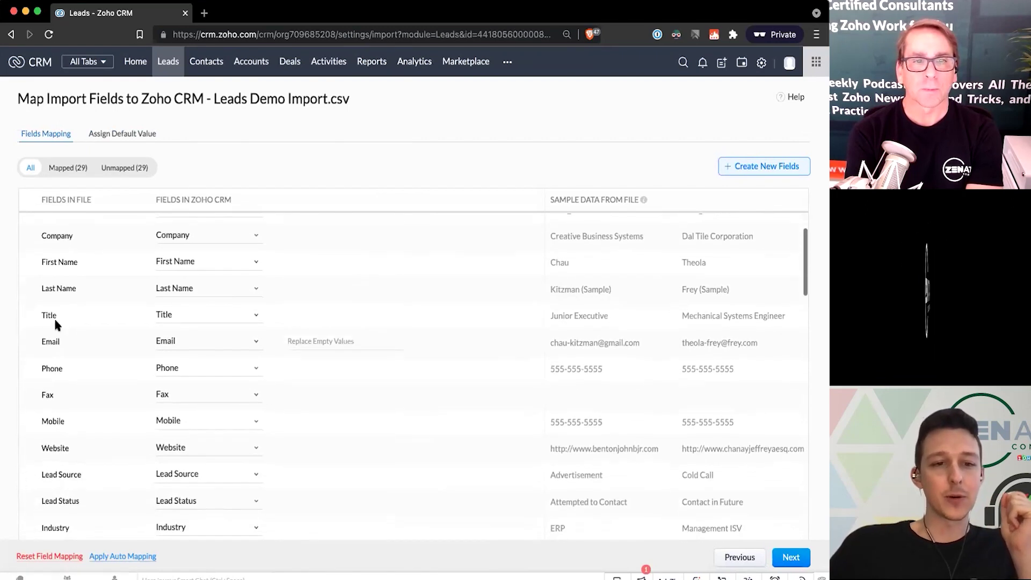
{"action": "left_click_drag", "start_coordinate": [40, 315], "coordinate": [186, 312]}
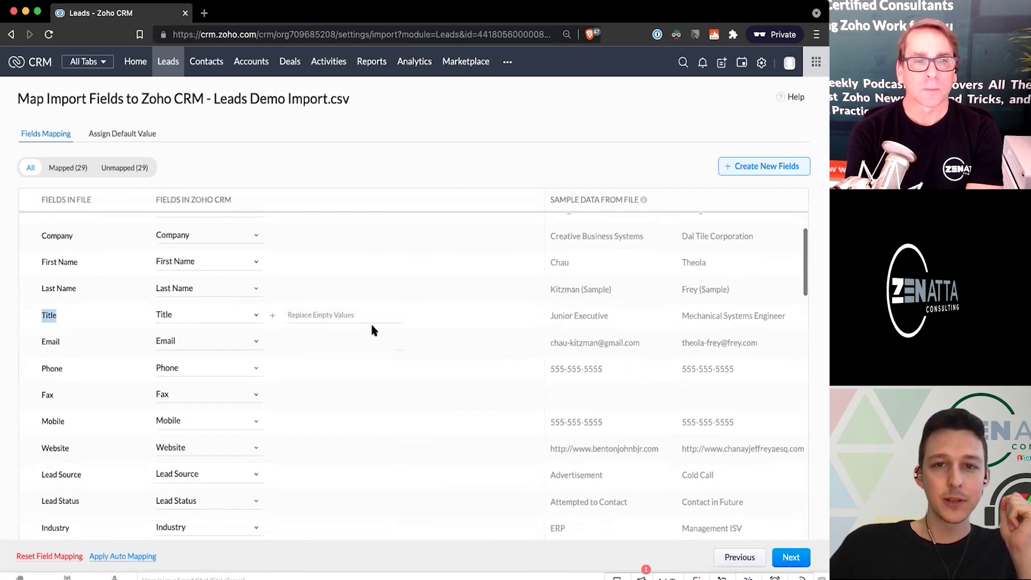
{"action": "left_click", "coordinate": [345, 313]}
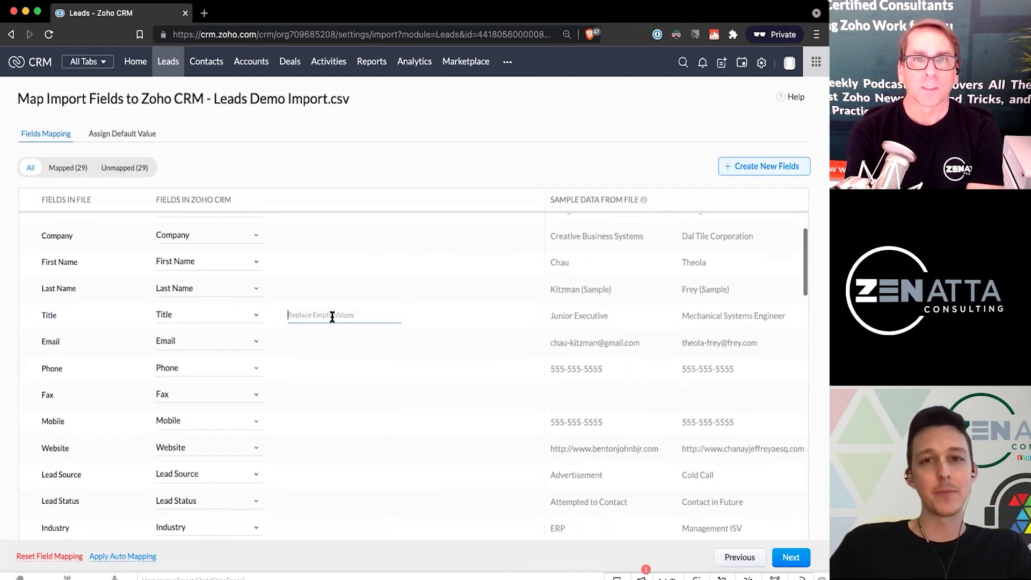
{"action": "type", "text": "Ukn"}
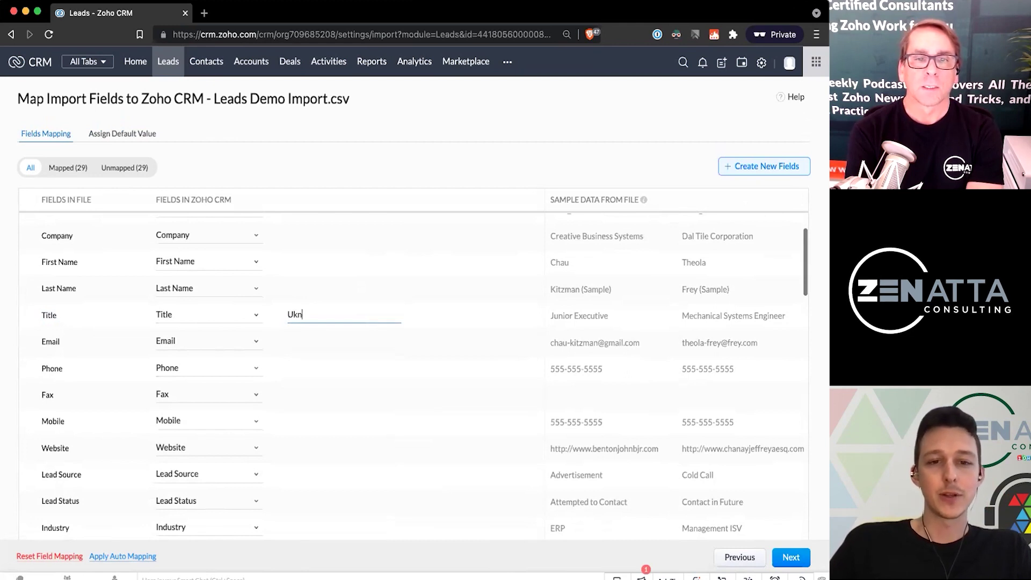
{"action": "type", "text": "own"}
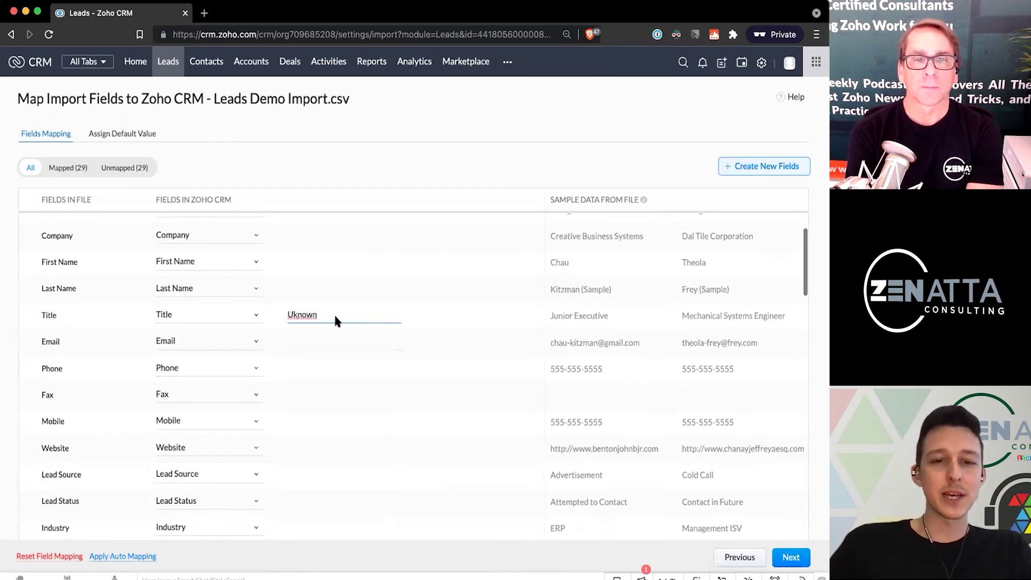
{"action": "left_click", "coordinate": [293, 314]}
{"action": "type", "text": "n"}
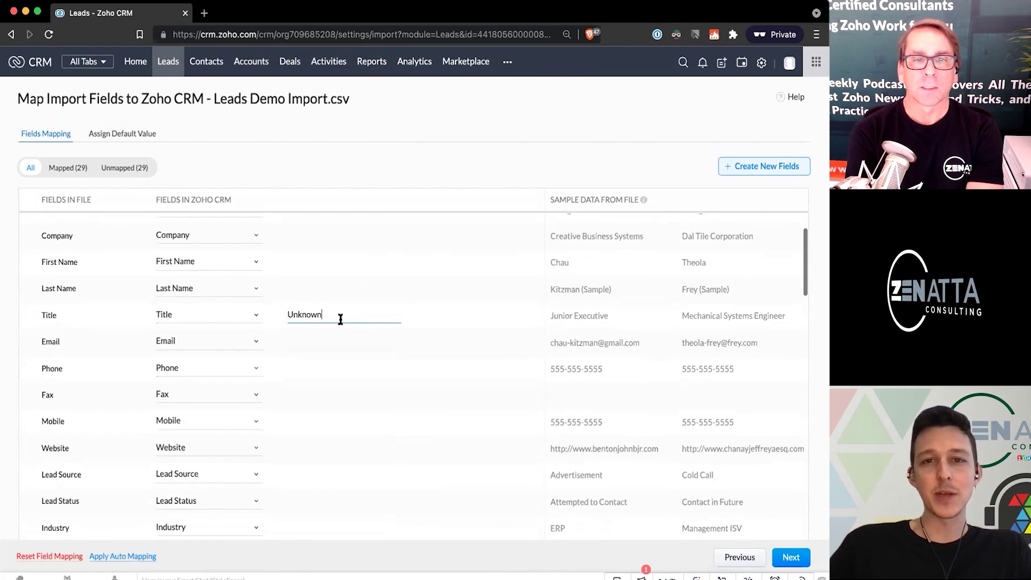
{"action": "scroll", "coordinate": [339, 315], "scroll_direction": "down", "scroll_amount": 1}
{"action": "scroll", "coordinate": [339, 319], "scroll_direction": "down", "scroll_amount": 3}
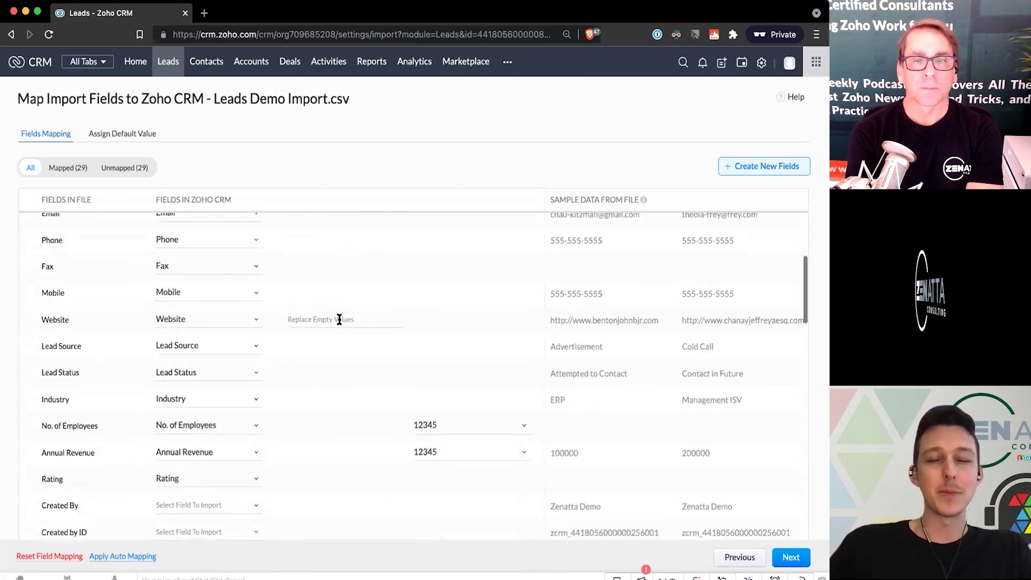
{"action": "scroll", "coordinate": [339, 319], "scroll_direction": "up", "scroll_amount": 2}
{"action": "scroll", "coordinate": [338, 319], "scroll_direction": "up", "scroll_amount": 1}
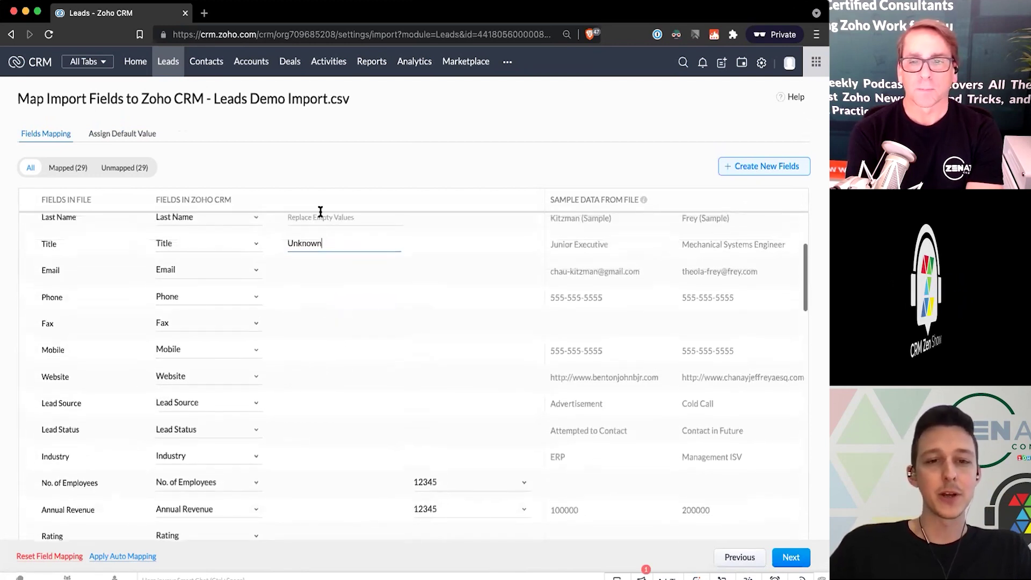
{"action": "double_click", "coordinate": [320, 242]}
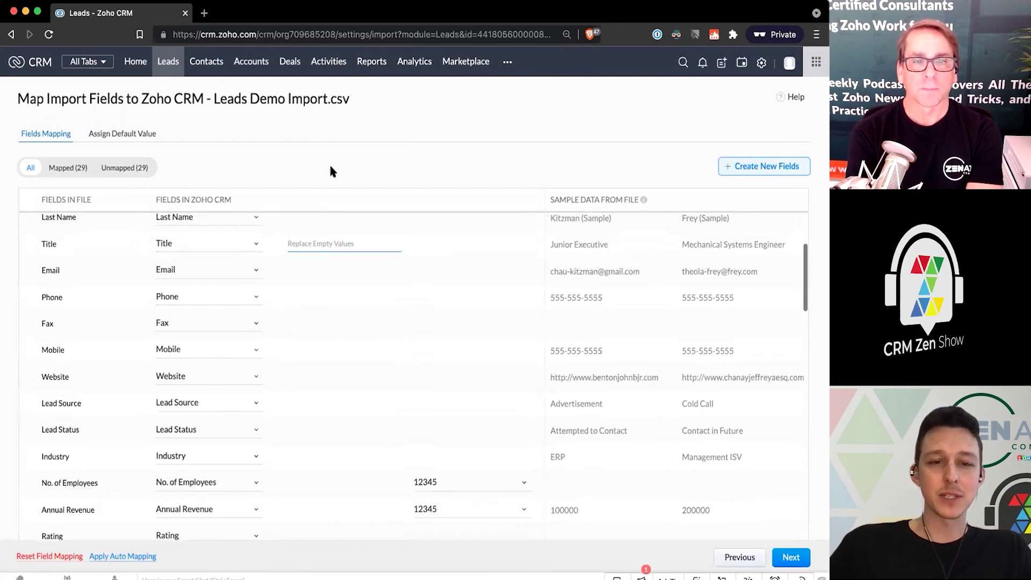
{"action": "left_click", "coordinate": [333, 404]}
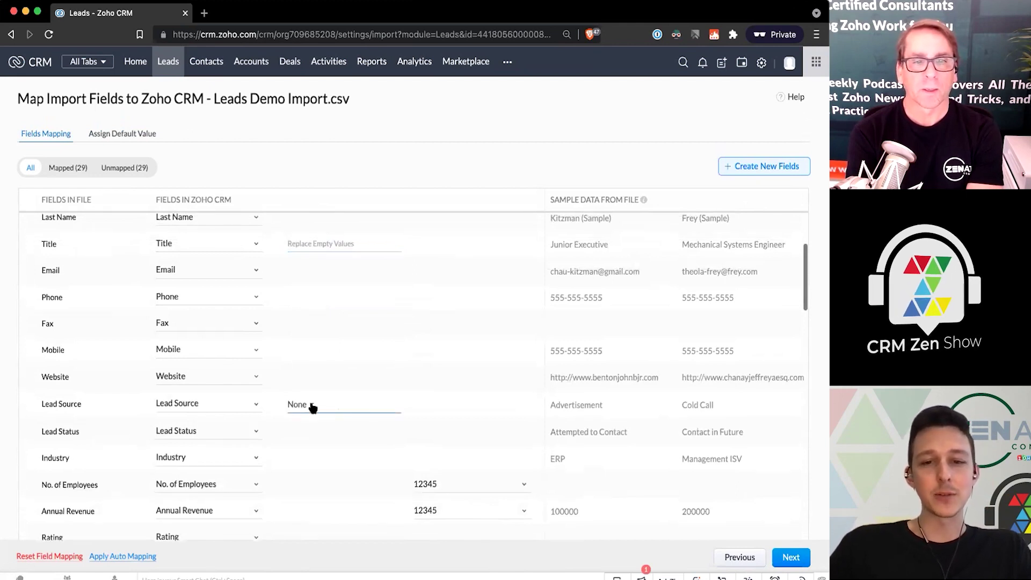
{"action": "left_click", "coordinate": [312, 405]}
{"action": "scroll", "coordinate": [330, 469], "scroll_direction": "down", "scroll_amount": 4}
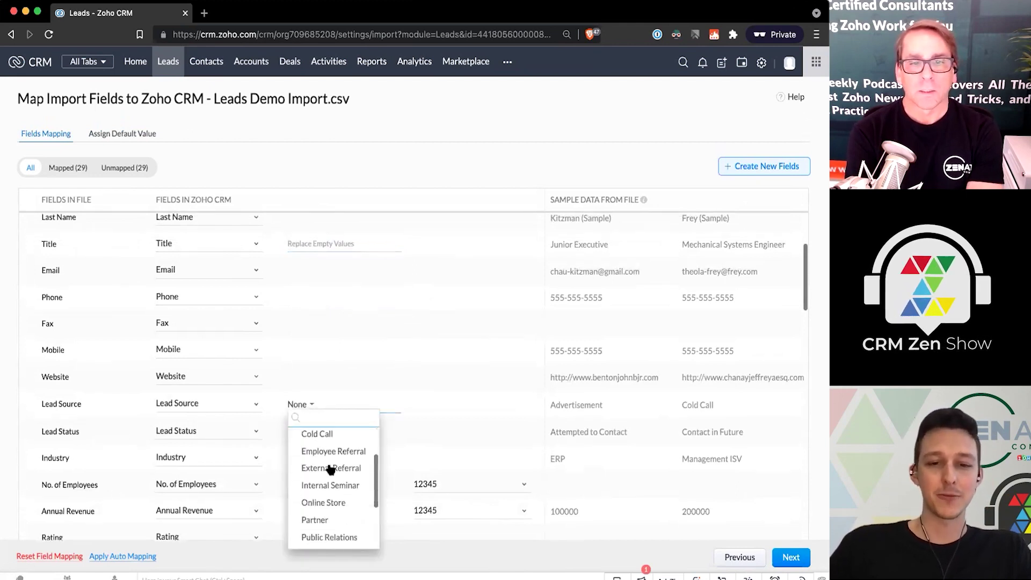
{"action": "scroll", "coordinate": [330, 469], "scroll_direction": "down", "scroll_amount": 2}
{"action": "left_click", "coordinate": [392, 145]}
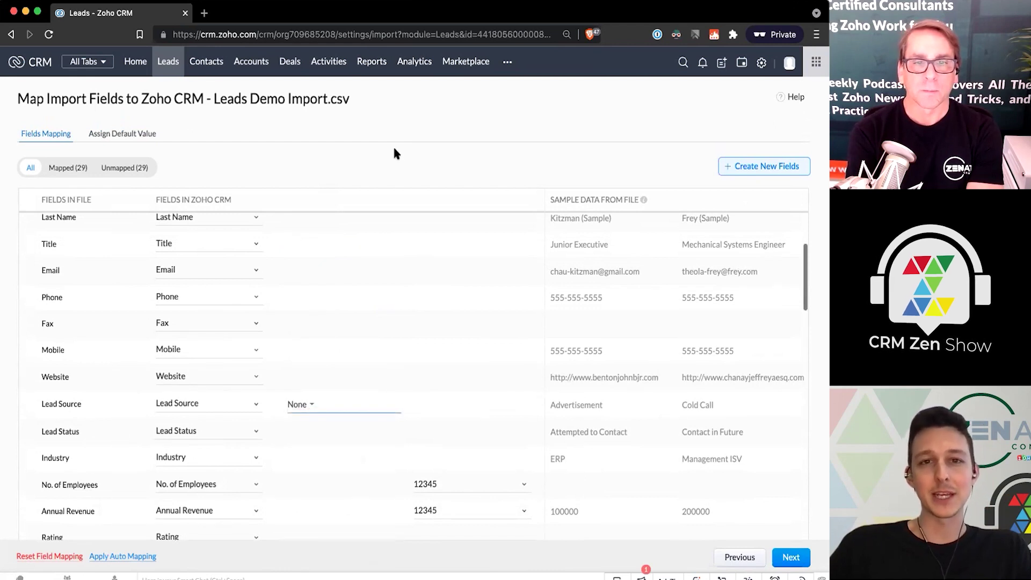
{"action": "scroll", "coordinate": [358, 303], "scroll_direction": "up", "scroll_amount": 1}
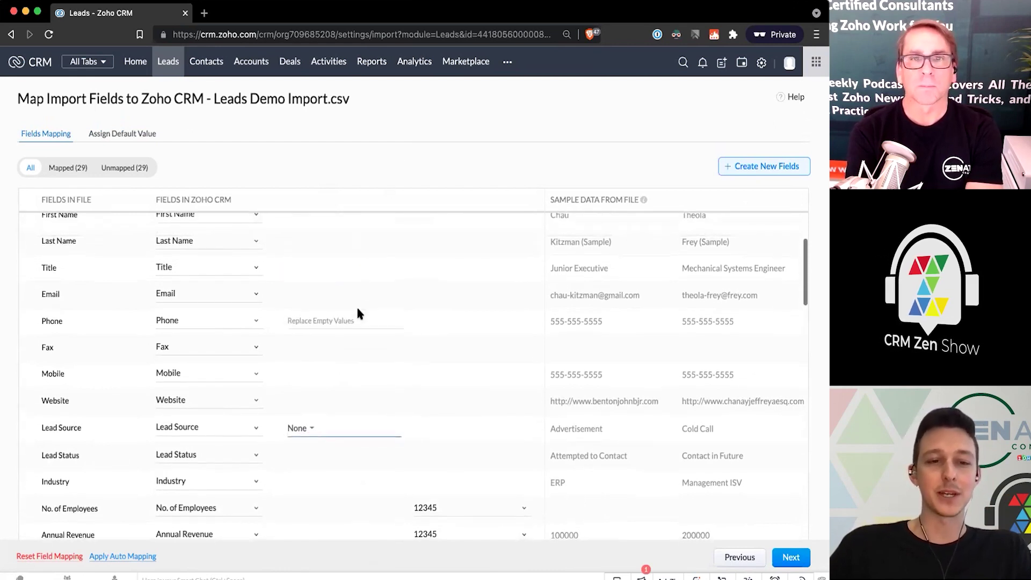
{"action": "scroll", "coordinate": [356, 305], "scroll_direction": "up", "scroll_amount": 4}
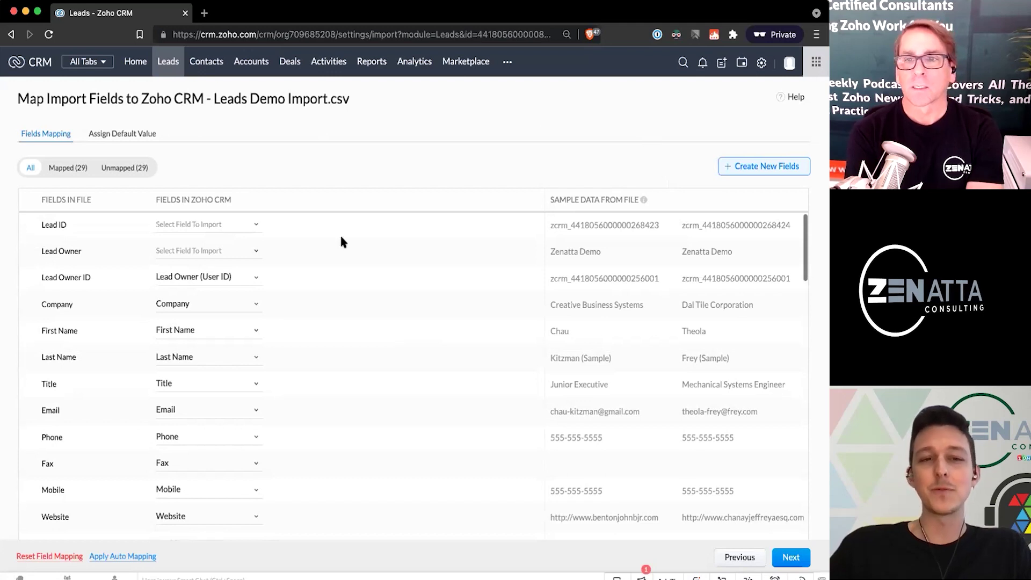
{"action": "left_click", "coordinate": [744, 166]}
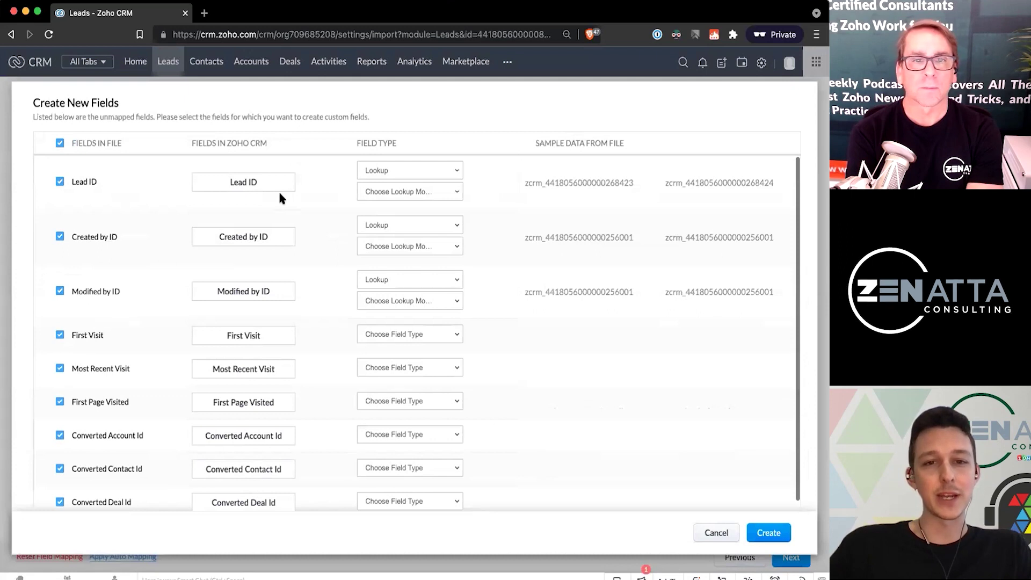
{"action": "scroll", "coordinate": [236, 182], "scroll_direction": "down", "scroll_amount": 1}
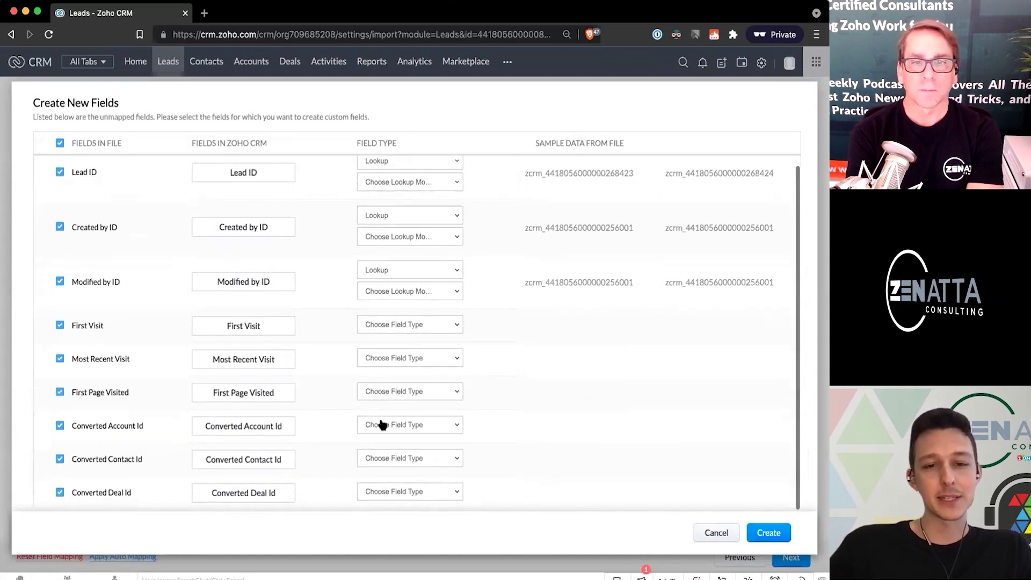
{"action": "left_click", "coordinate": [414, 430]}
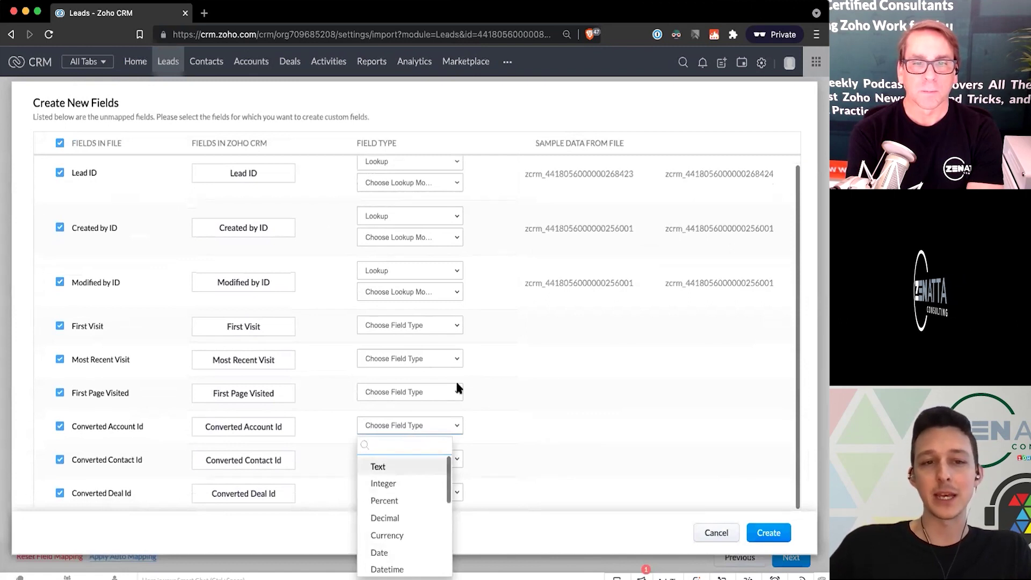
{"action": "left_click", "coordinate": [546, 369]}
{"action": "left_click", "coordinate": [716, 533]}
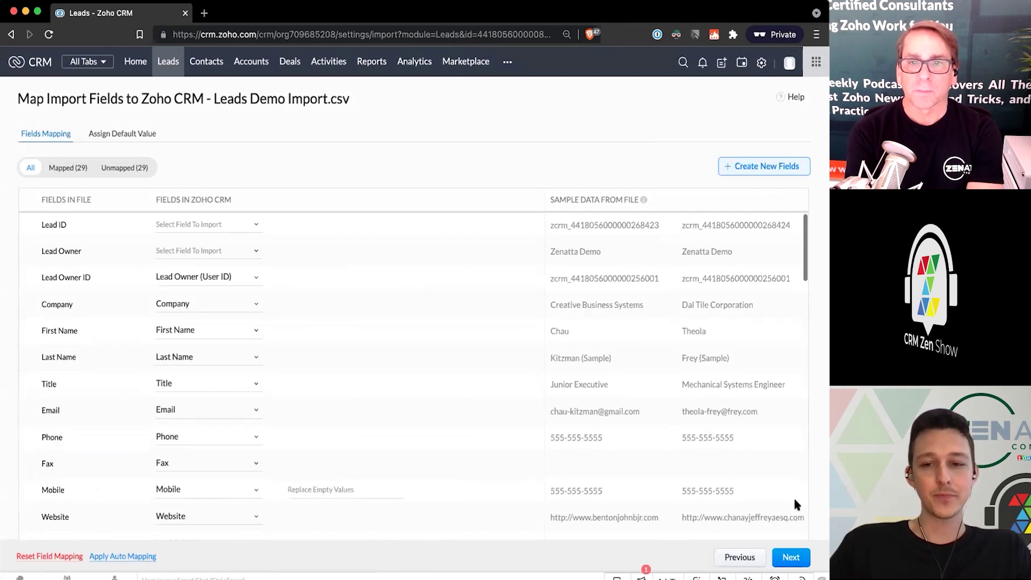
- Proceed past the 29-unmapped-fields warning with Yes, Continue
{"action": "left_click", "coordinate": [791, 557]}
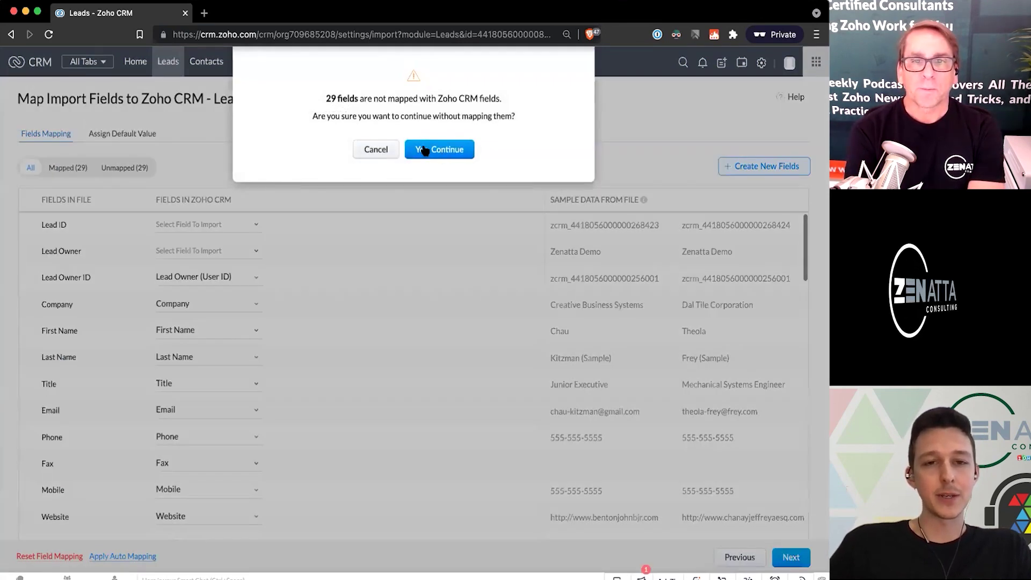
{"action": "left_click_drag", "start_coordinate": [325, 99], "coordinate": [358, 99]}
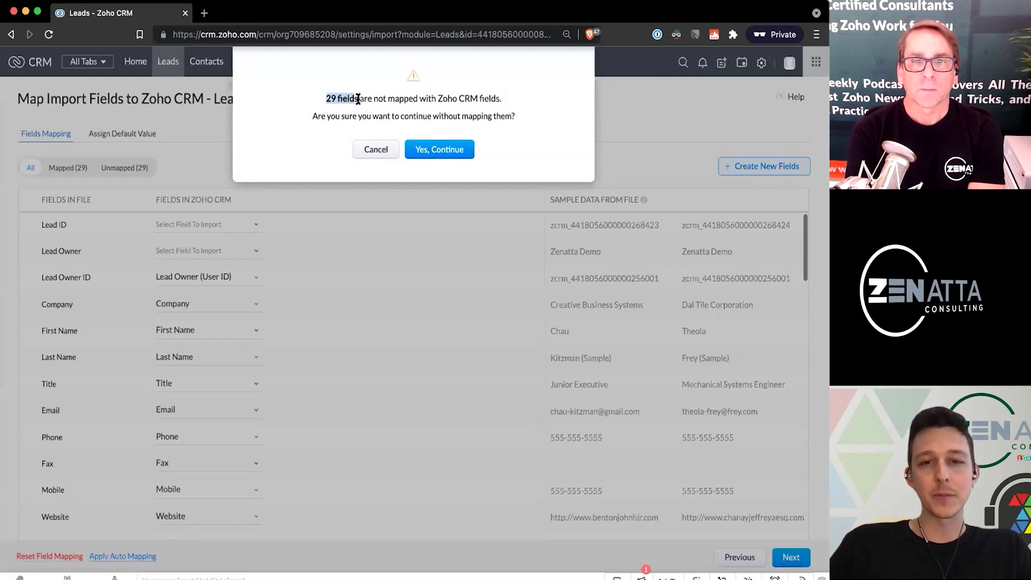
{"action": "left_click", "coordinate": [358, 99]}
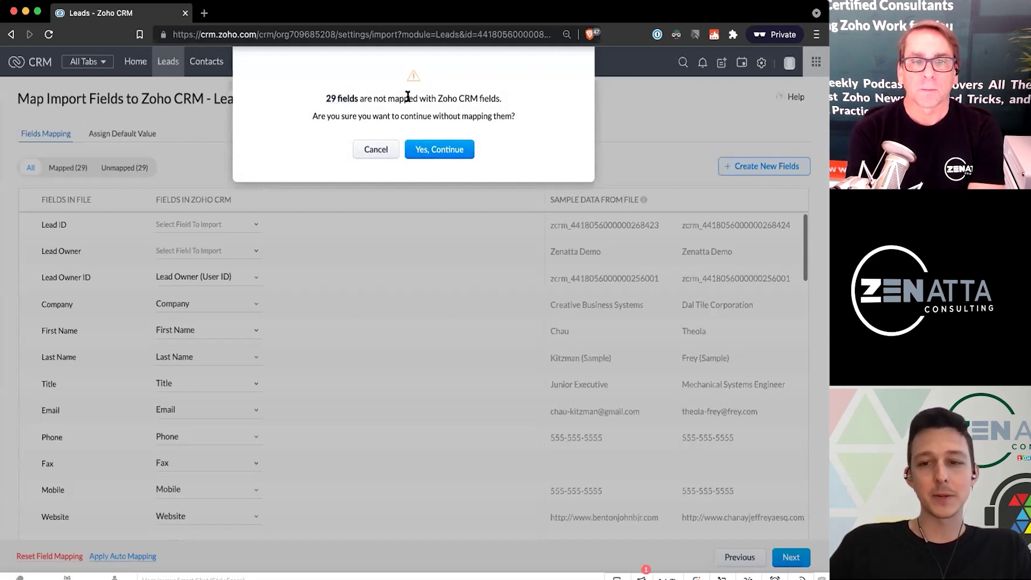
{"action": "left_click", "coordinate": [441, 150]}
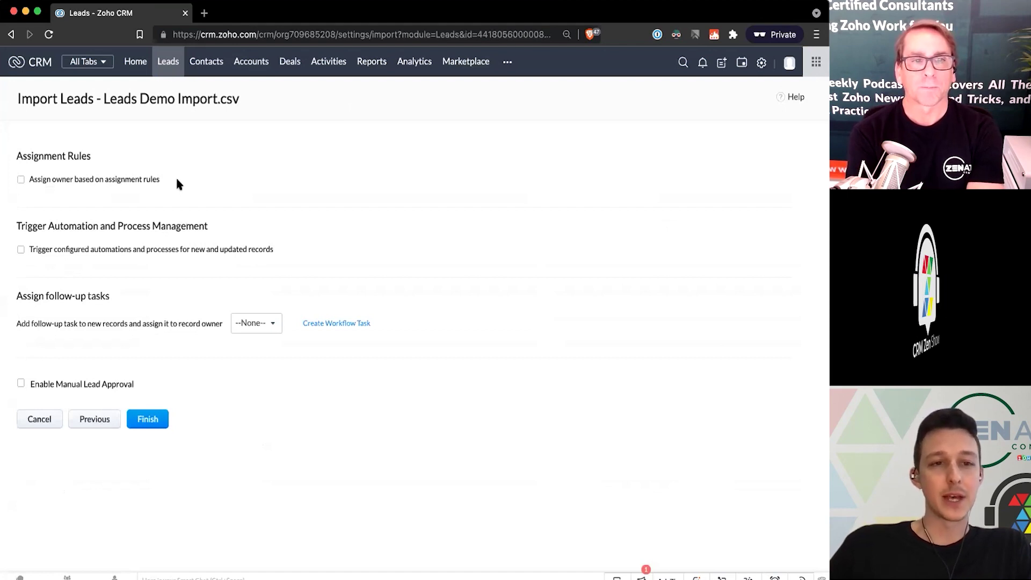
{"action": "left_click_drag", "start_coordinate": [177, 182], "coordinate": [30, 183]}
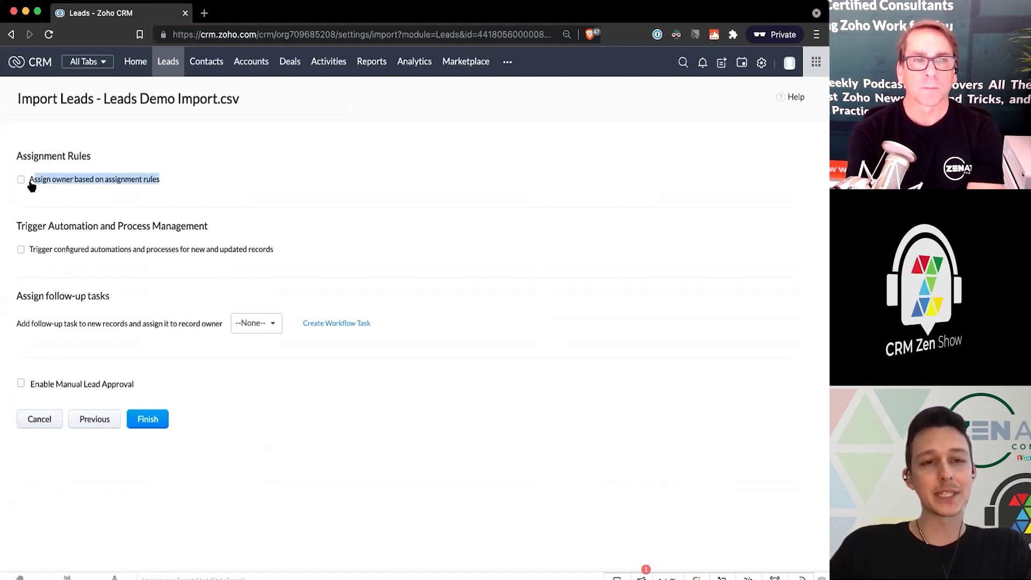
{"action": "left_click", "coordinate": [28, 155]}
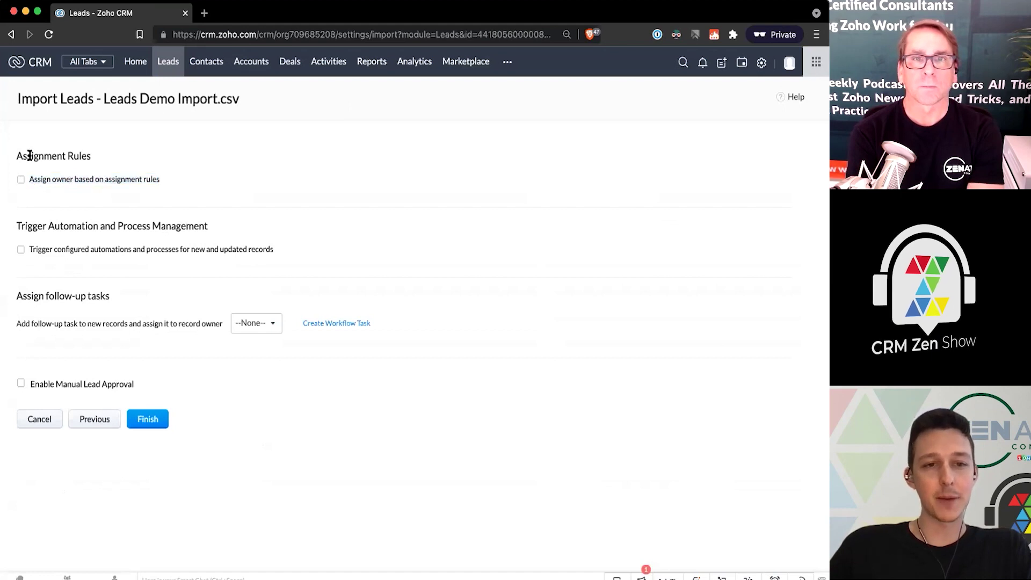
{"action": "left_click", "coordinate": [20, 181]}
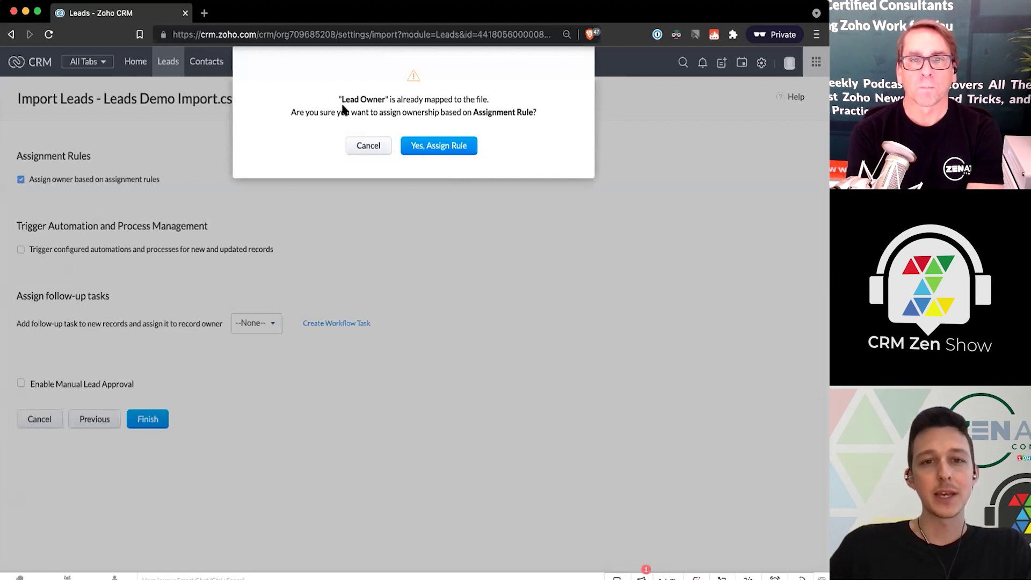
{"action": "left_click_drag", "start_coordinate": [340, 100], "coordinate": [547, 119]}
{"action": "left_click", "coordinate": [391, 100]}
{"action": "left_click", "coordinate": [460, 99]}
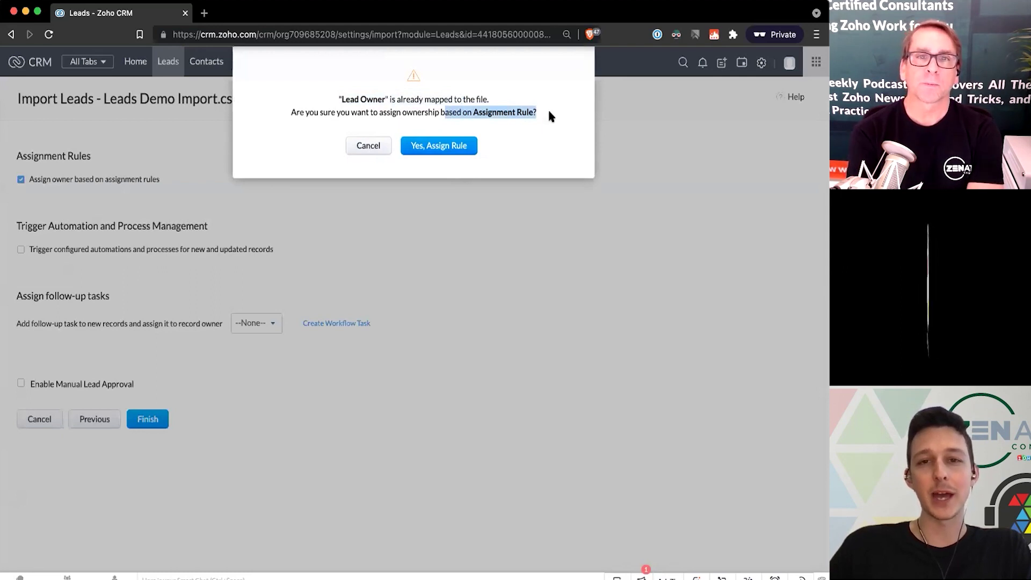
{"action": "left_click", "coordinate": [549, 112]}
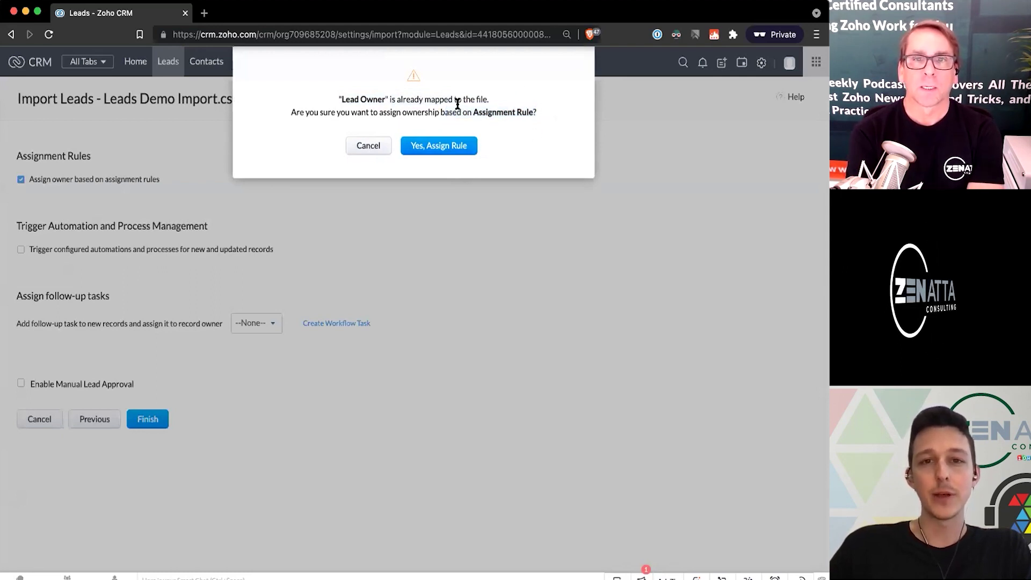
{"action": "left_click", "coordinate": [369, 147]}
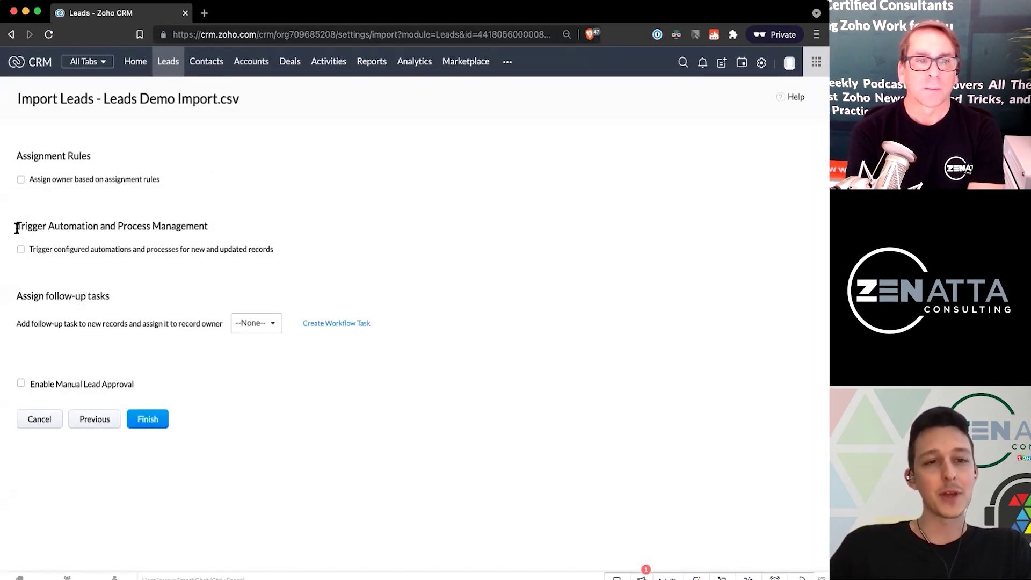
- Leave Trigger automations switched off for the imported lead records
{"action": "left_click_drag", "start_coordinate": [17, 228], "coordinate": [209, 227]}
{"action": "left_click", "coordinate": [209, 226]}
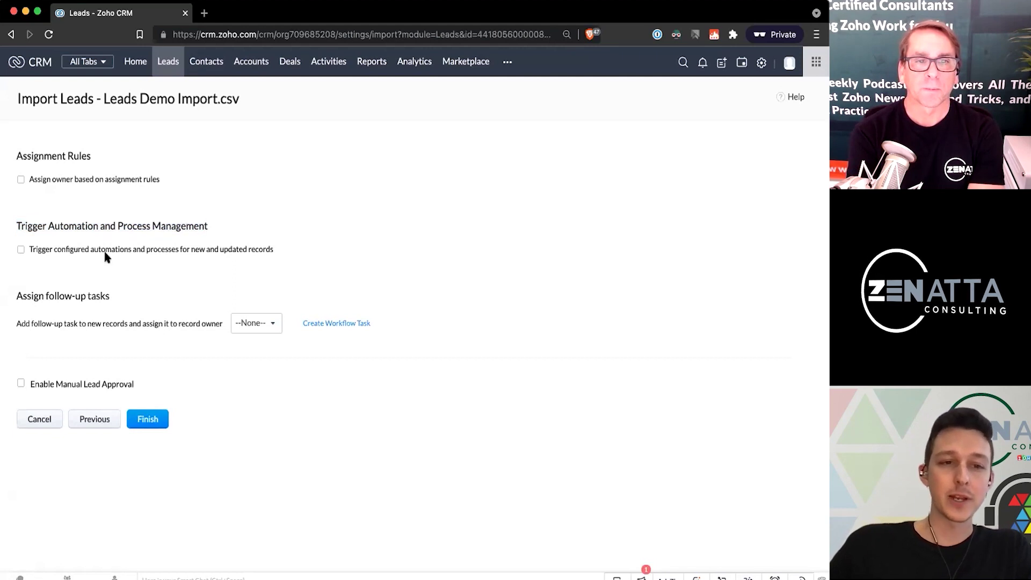
{"action": "left_click", "coordinate": [36, 251]}
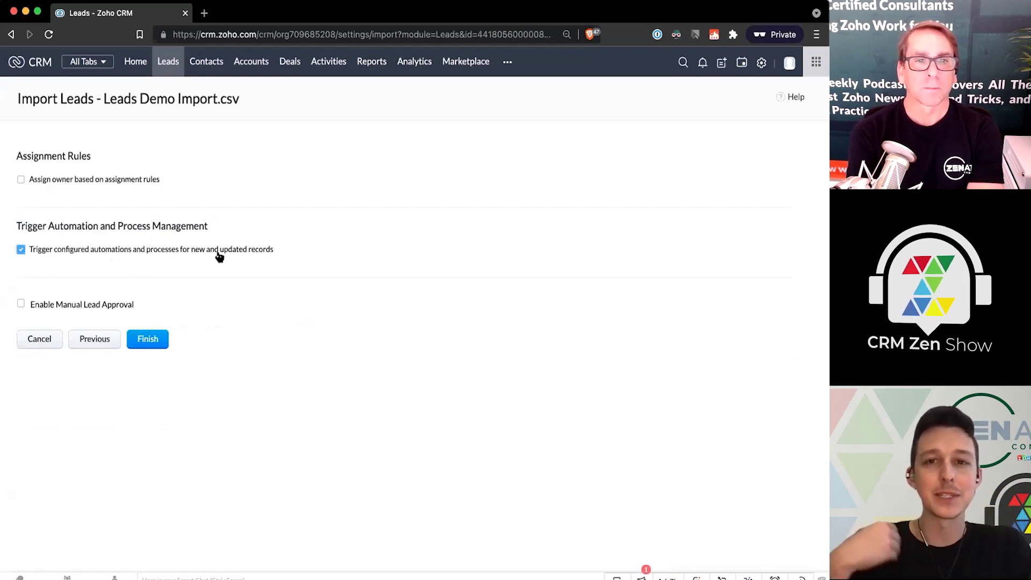
{"action": "left_click", "coordinate": [252, 250]}
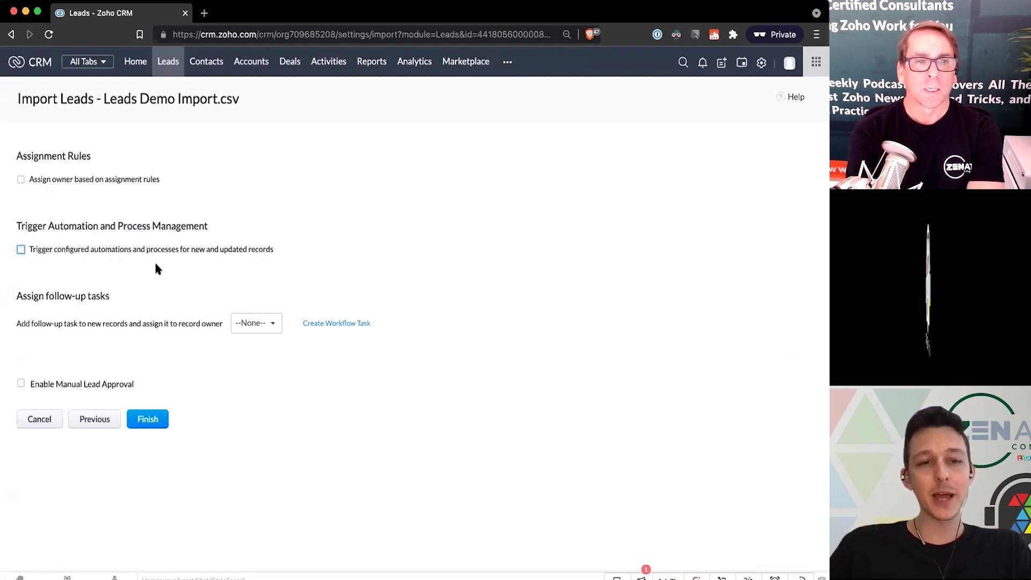
- Choose 'Follow Up with New Lead' as the follow-up task assigned to each record owner
{"action": "left_click", "coordinate": [253, 324]}
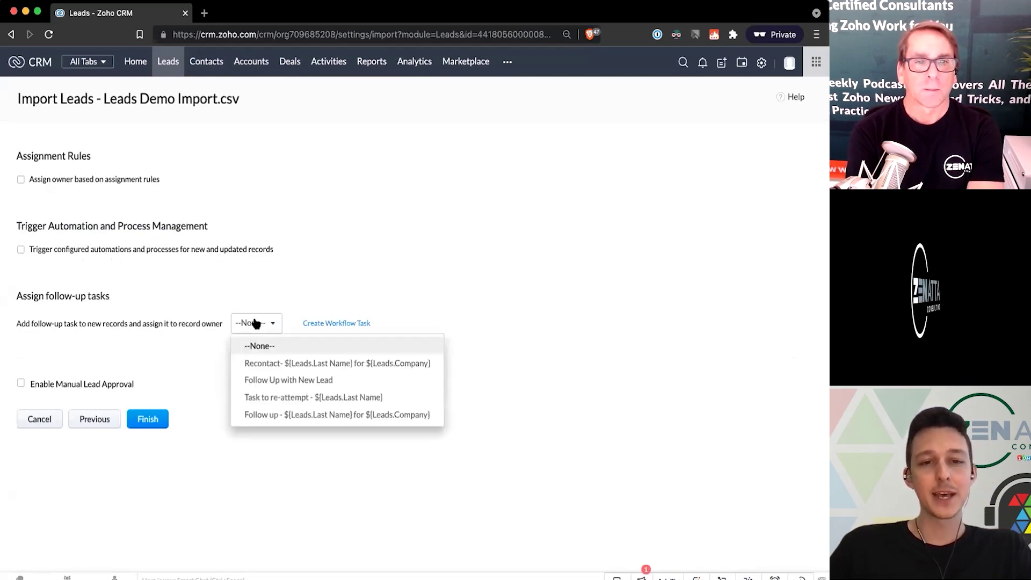
{"action": "left_click", "coordinate": [320, 382]}
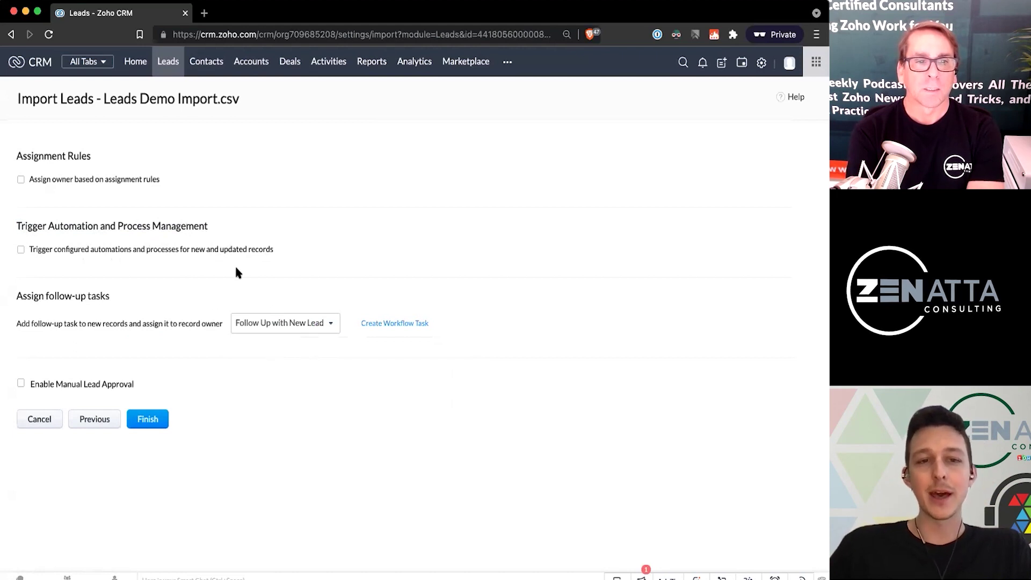
{"action": "left_click_drag", "start_coordinate": [16, 297], "coordinate": [111, 296]}
{"action": "left_click", "coordinate": [111, 295]}
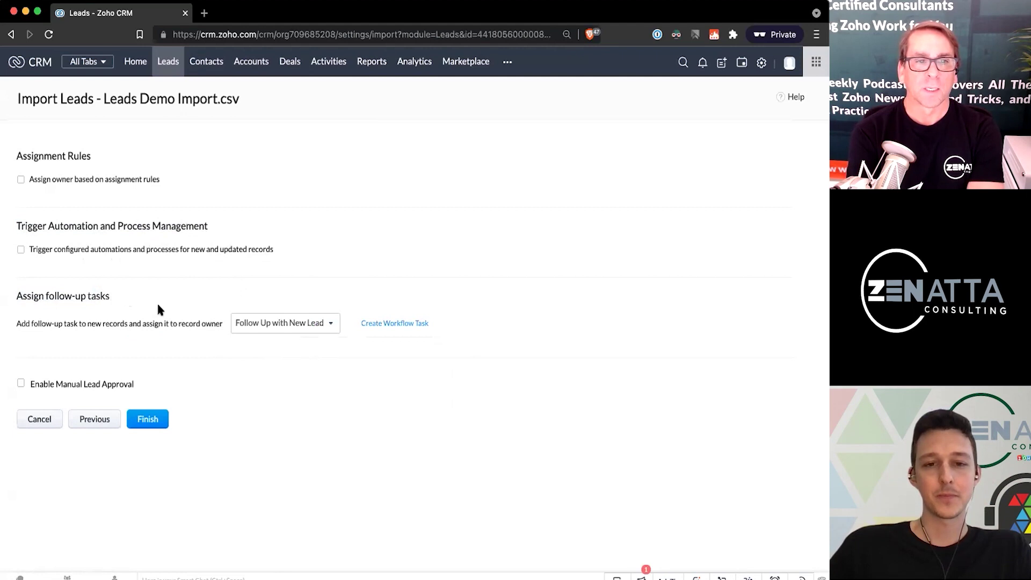
- Finish the import setup and acknowledge the 'Leads Import has been scheduled' message
{"action": "left_click", "coordinate": [163, 424]}
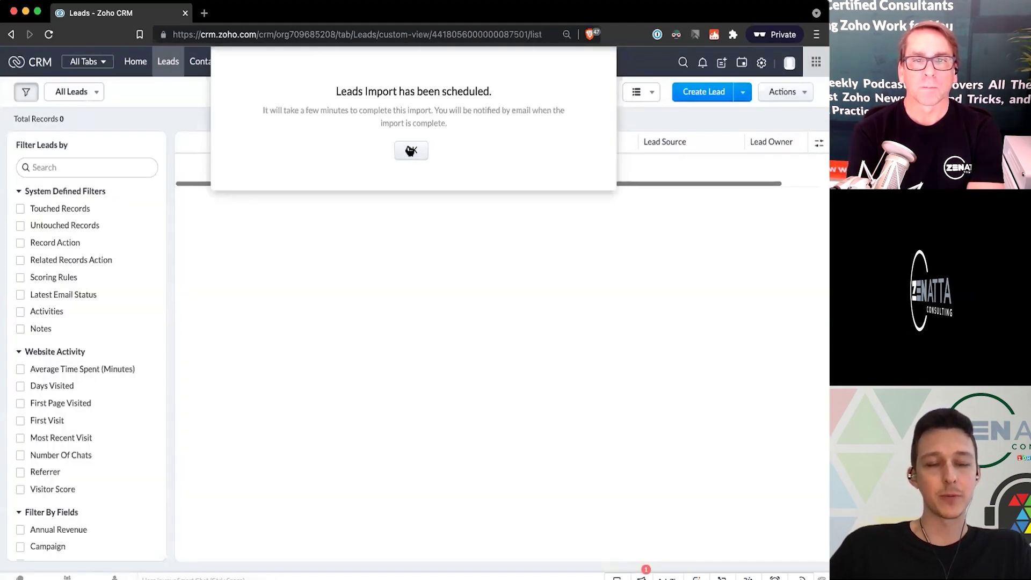
{"action": "left_click", "coordinate": [410, 141]}
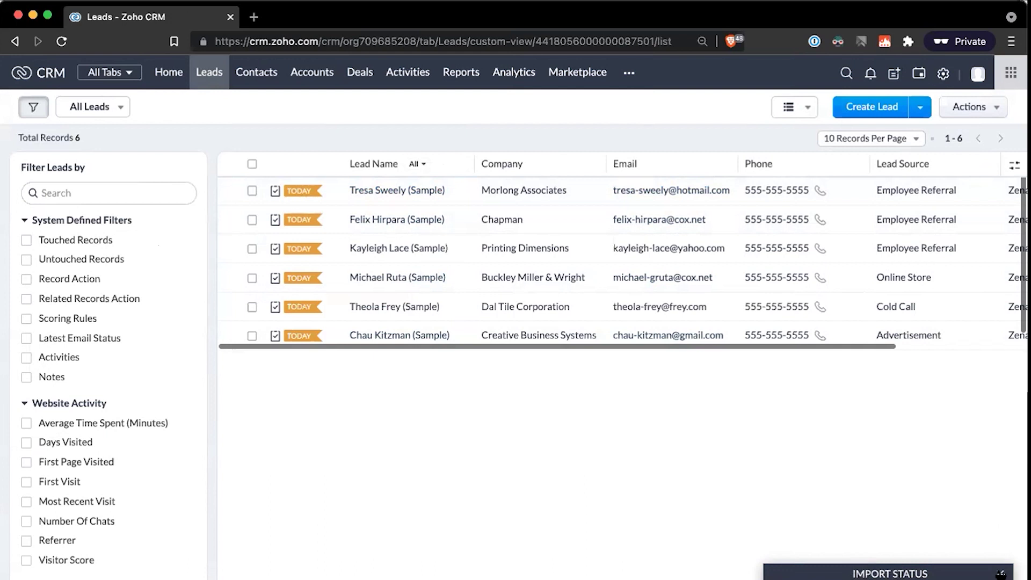
- Close the Import Status notice and scroll the six-lead table sideways to review its columns
{"action": "left_click", "coordinate": [1000, 573]}
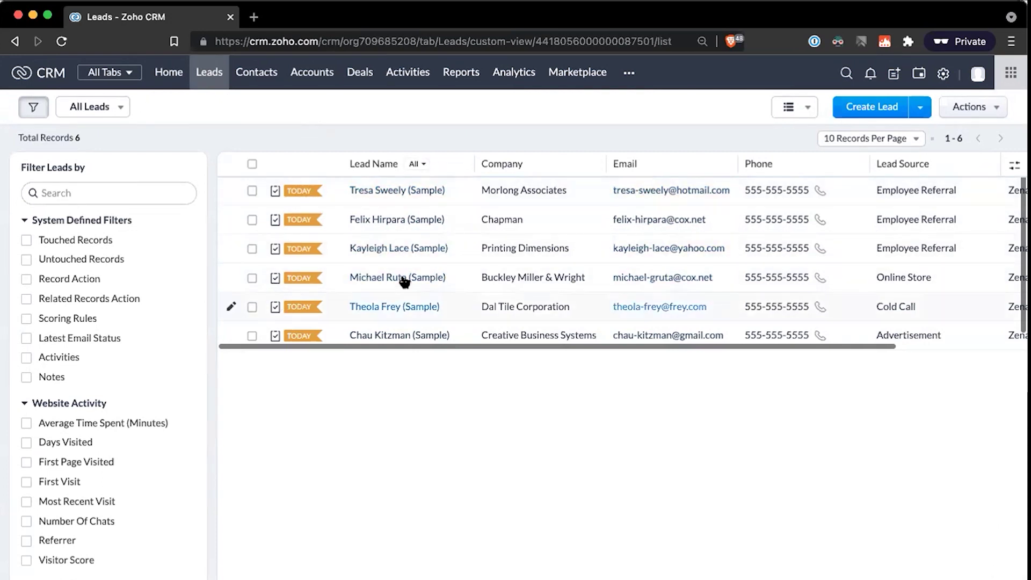
{"action": "scroll", "coordinate": [404, 280], "scroll_direction": "right", "scroll_amount": 5}
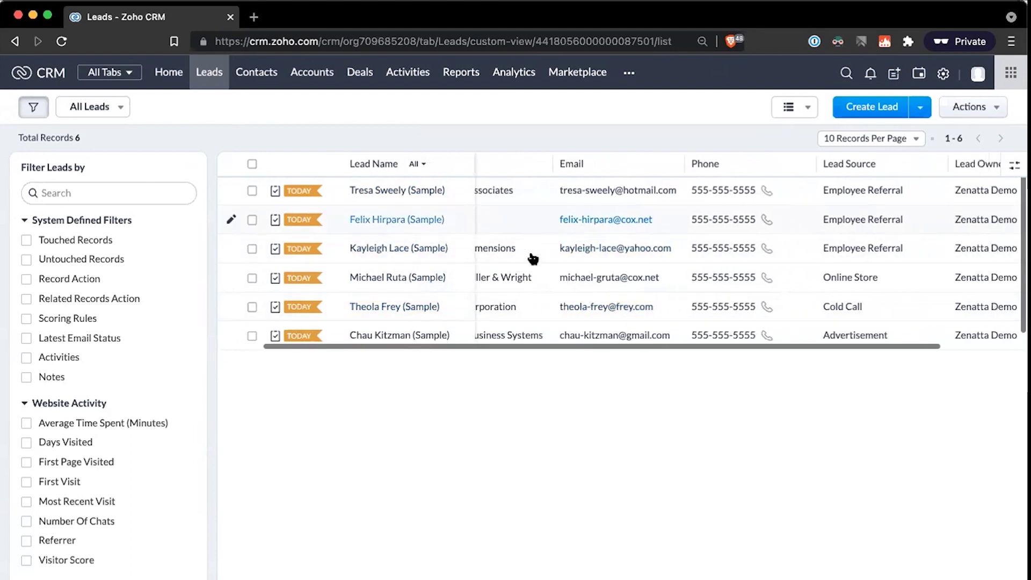
{"action": "scroll", "coordinate": [532, 260], "scroll_direction": "right", "scroll_amount": 2}
{"action": "scroll", "coordinate": [763, 191], "scroll_direction": "left", "scroll_amount": 5}
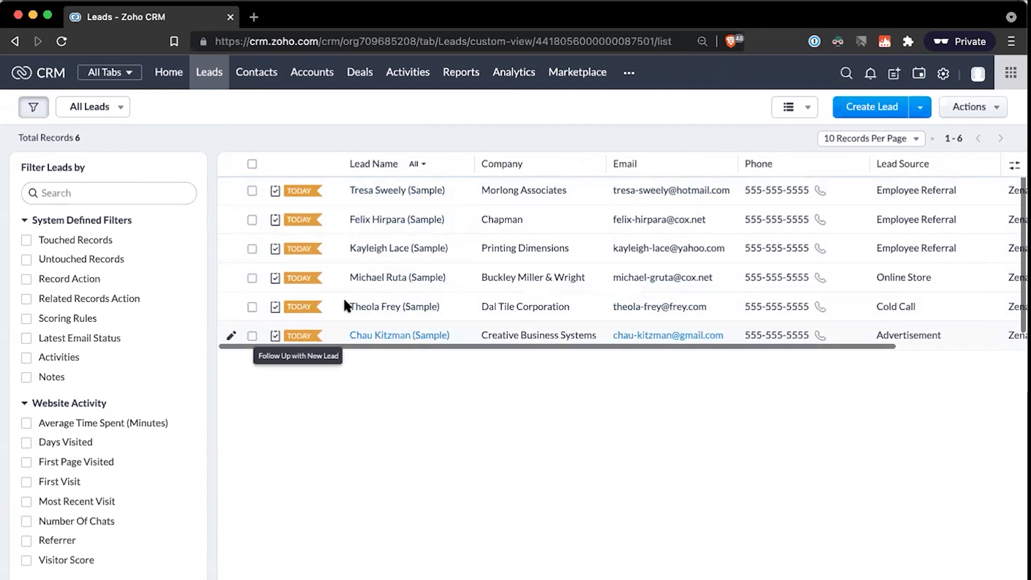
- Open the first imported lead's record, review its details and JAN2022 tag, then return to All Leads
{"action": "left_click", "coordinate": [417, 193]}
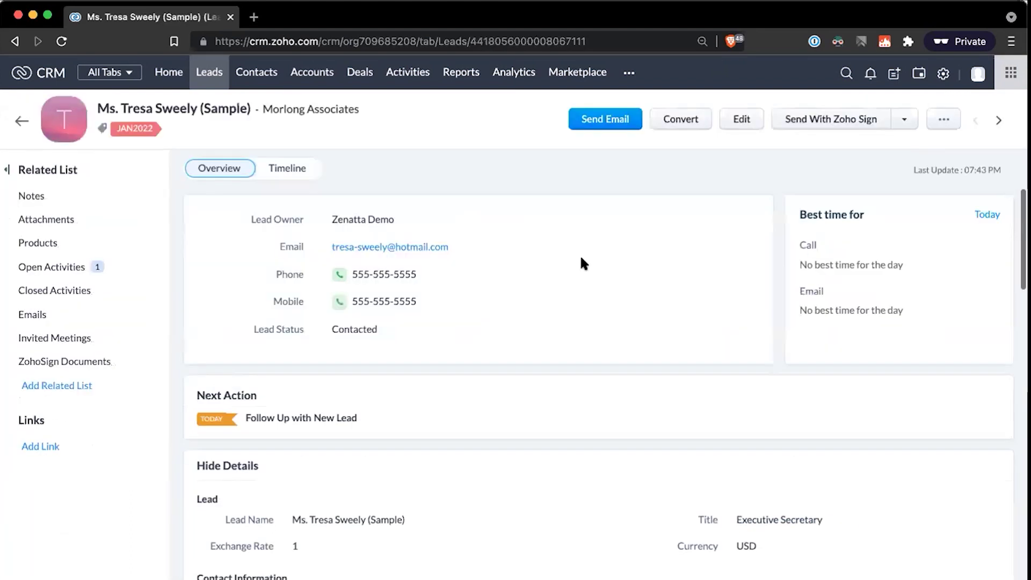
{"action": "scroll", "coordinate": [584, 264], "scroll_direction": "down", "scroll_amount": 6}
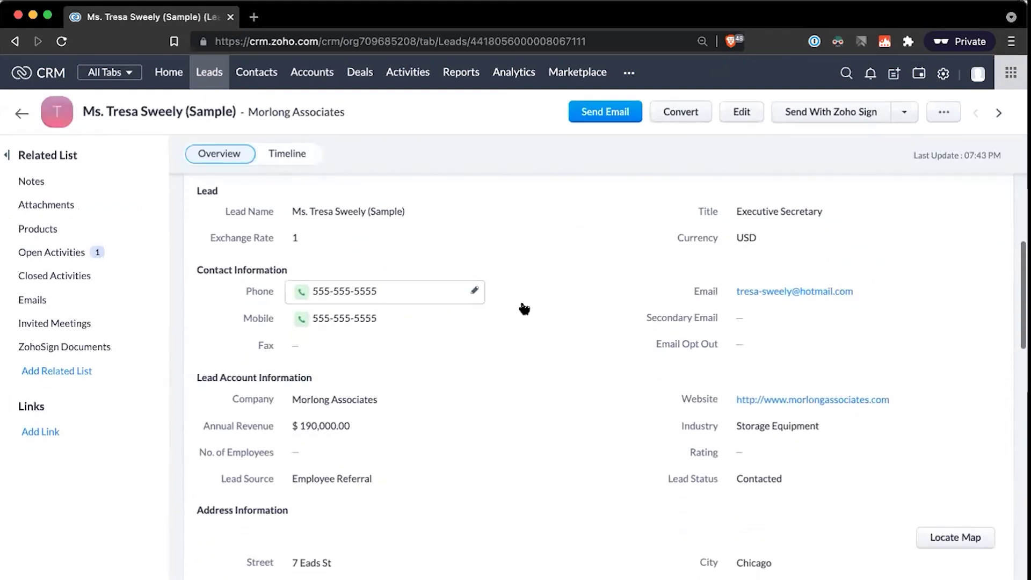
{"action": "scroll", "coordinate": [525, 308], "scroll_direction": "down", "scroll_amount": 4}
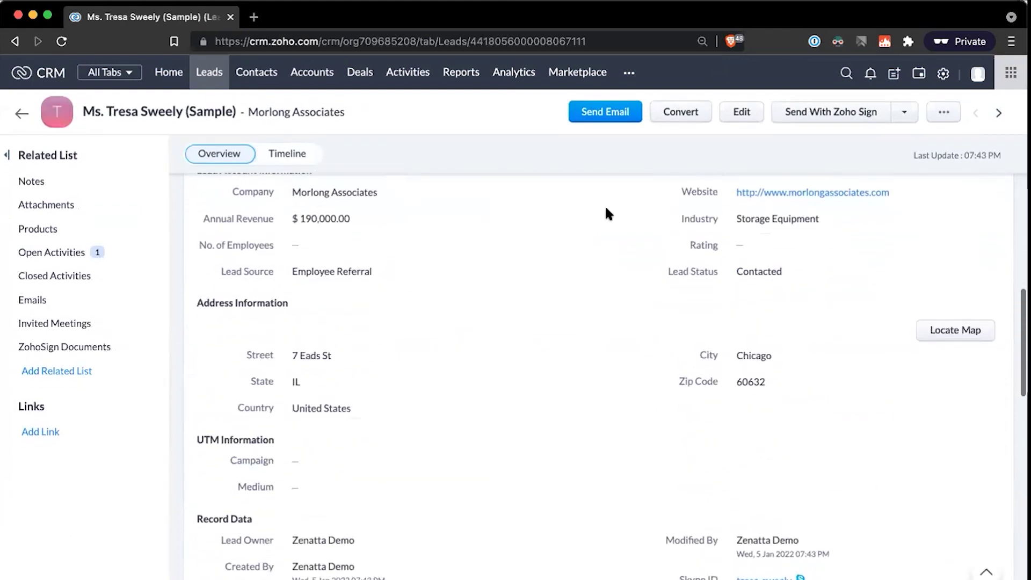
{"action": "scroll", "coordinate": [591, 271], "scroll_direction": "up", "scroll_amount": 10}
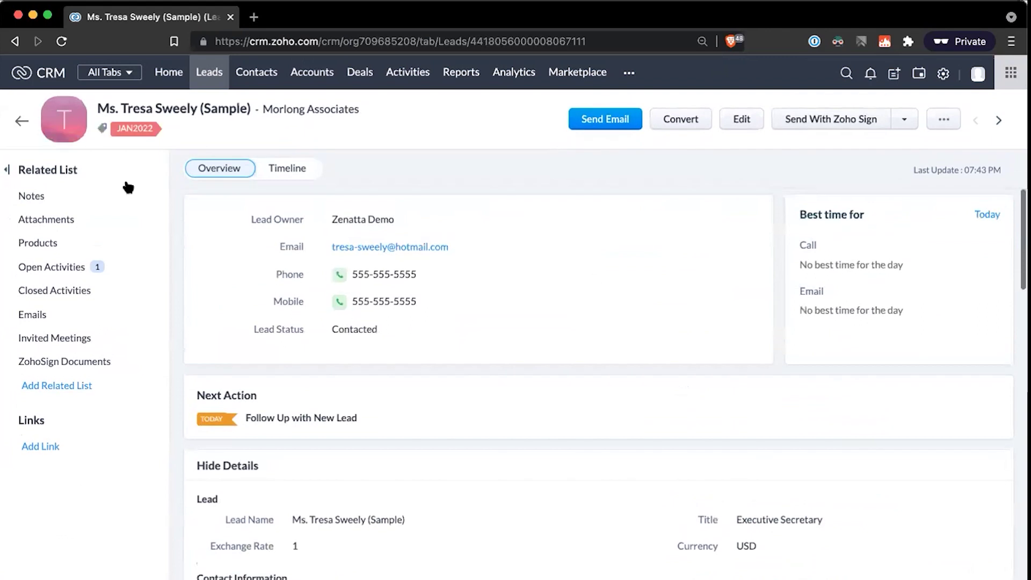
{"action": "left_click", "coordinate": [24, 120]}
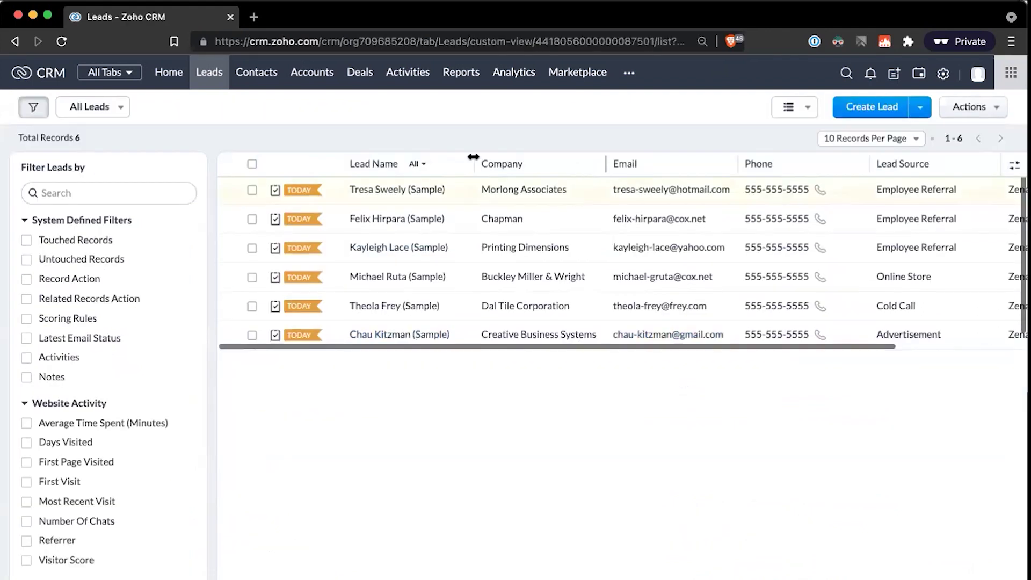
- Adjust the Lead Name column border so it ends slightly wider to fit the names
{"action": "scroll", "coordinate": [506, 249], "scroll_direction": "right", "scroll_amount": 2}
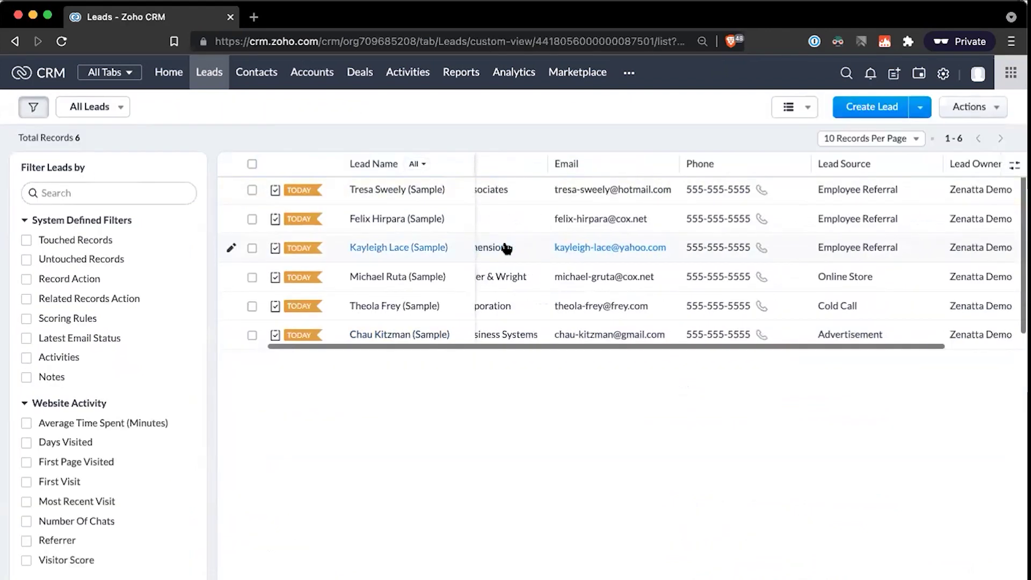
{"action": "scroll", "coordinate": [506, 248], "scroll_direction": "left", "scroll_amount": 2}
{"action": "left_click_drag", "start_coordinate": [472, 164], "coordinate": [452, 165]}
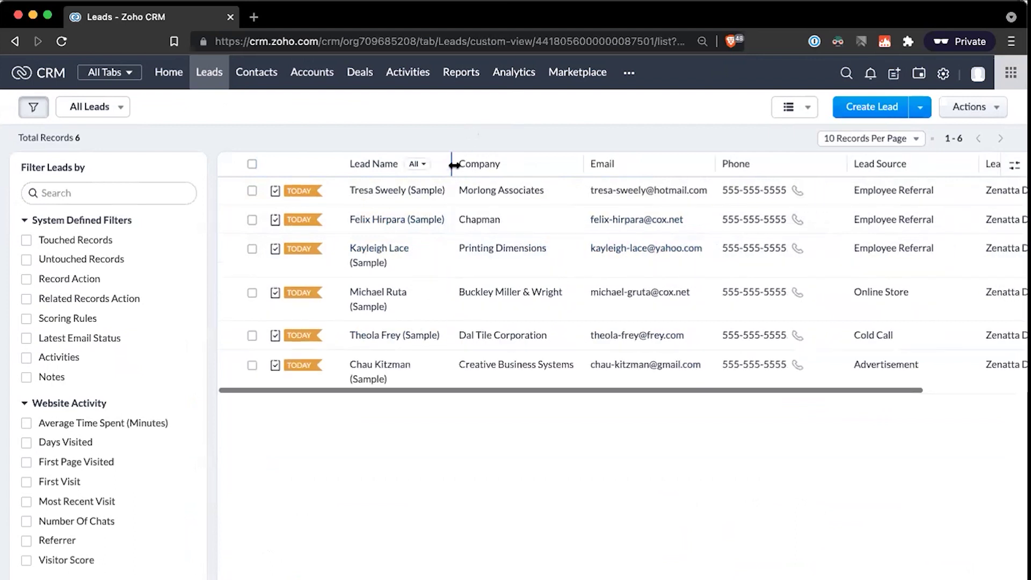
{"action": "left_click_drag", "start_coordinate": [454, 165], "coordinate": [488, 164]}
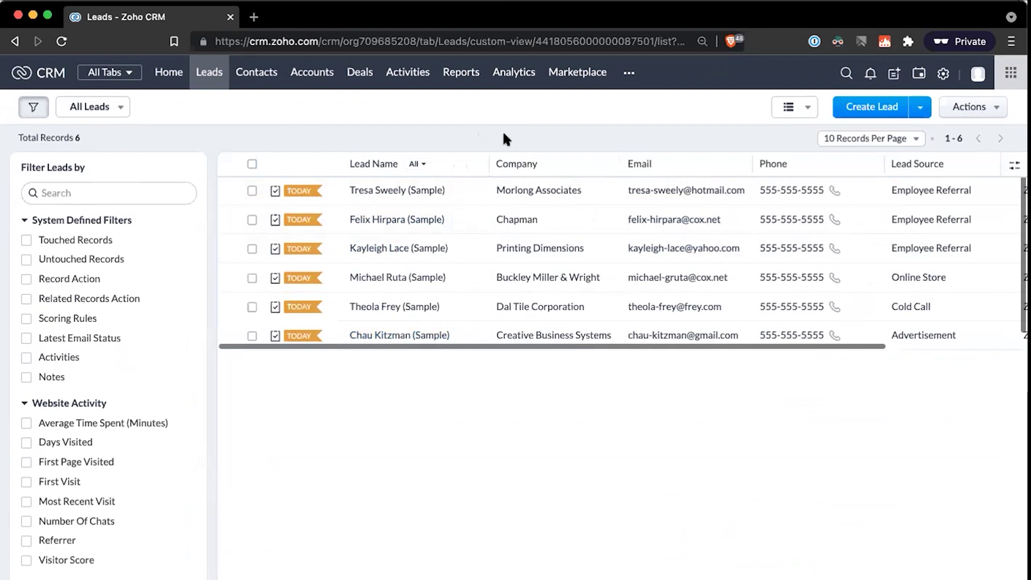